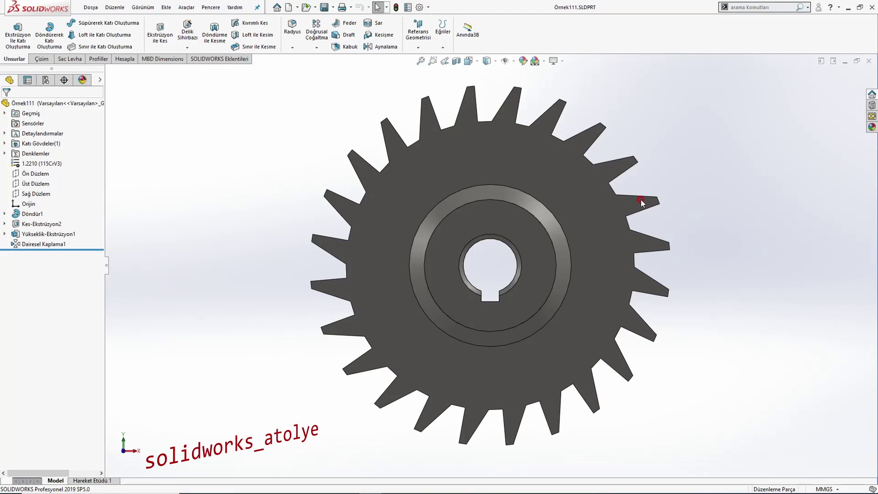
Step: Check the Örnek111 reference drawing, then create a new part and start a sketch on the Right Plane (Sağ Düzlem)
key(alt+Tab)
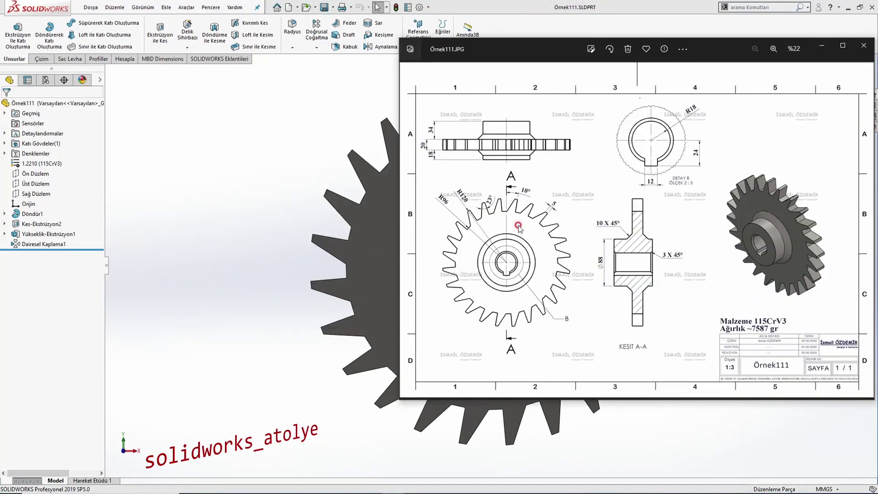
click(247, 190)
key(ctrl+n)
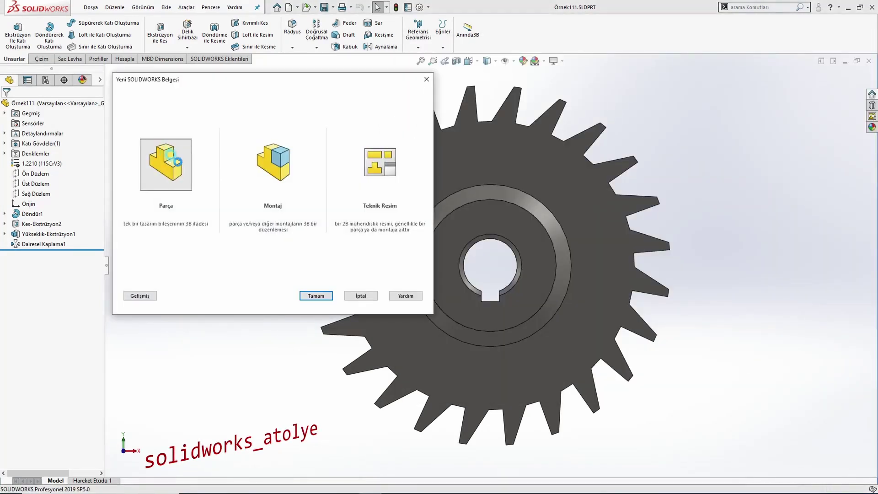
double_click(175, 178)
click(39, 175)
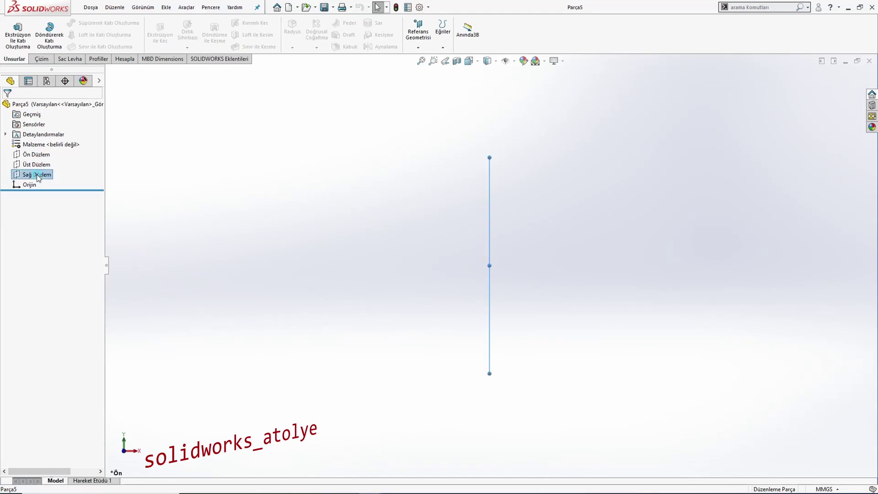
click(46, 162)
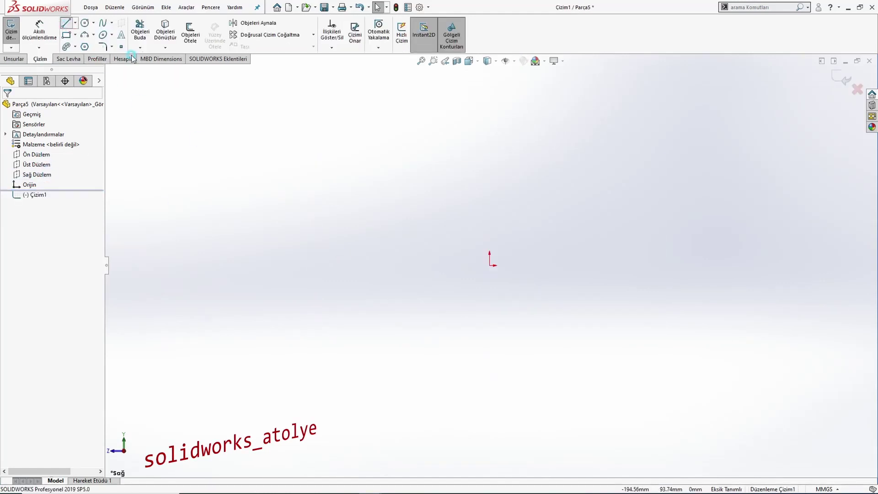
Step: Draw a horizontal line about 58 mm long starting at the origin
key(l)
click(490, 266)
click(604, 265)
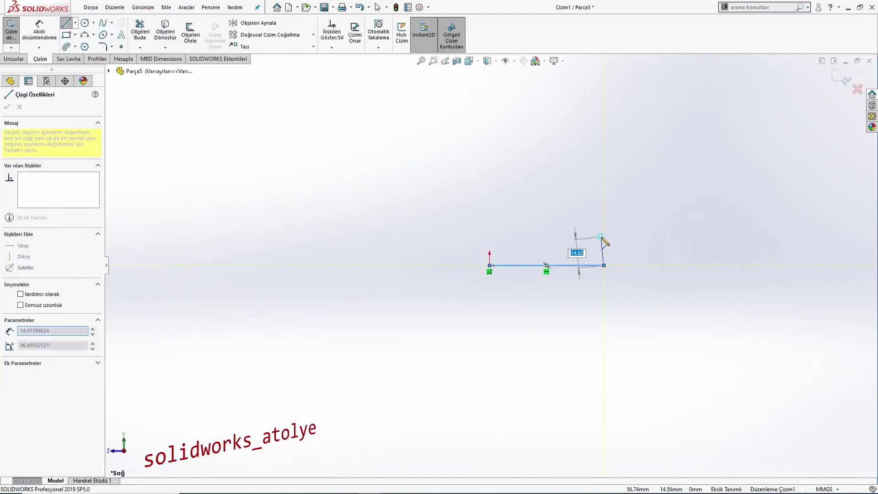
key(Escape)
Step: Draw a closed inverted-T profile above the line, with a base about 58 by 22 mm and a stem about 12 by 42 mm
click(489, 231)
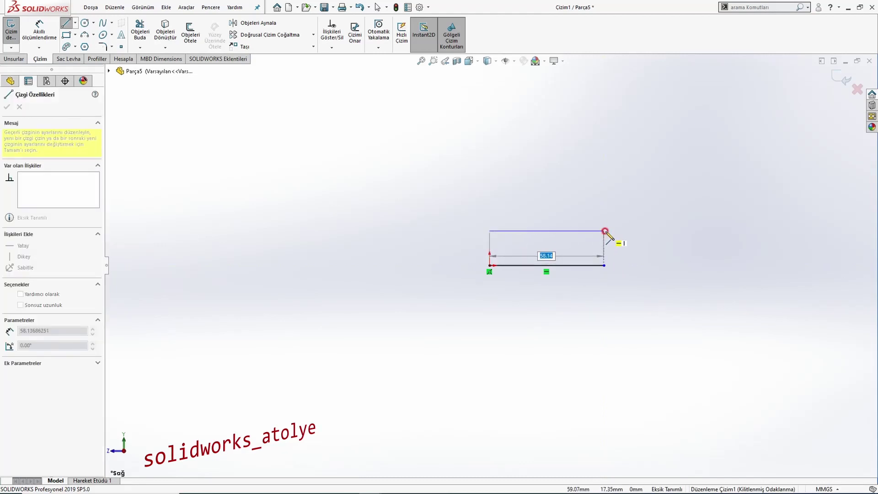
click(603, 230)
click(590, 188)
click(572, 188)
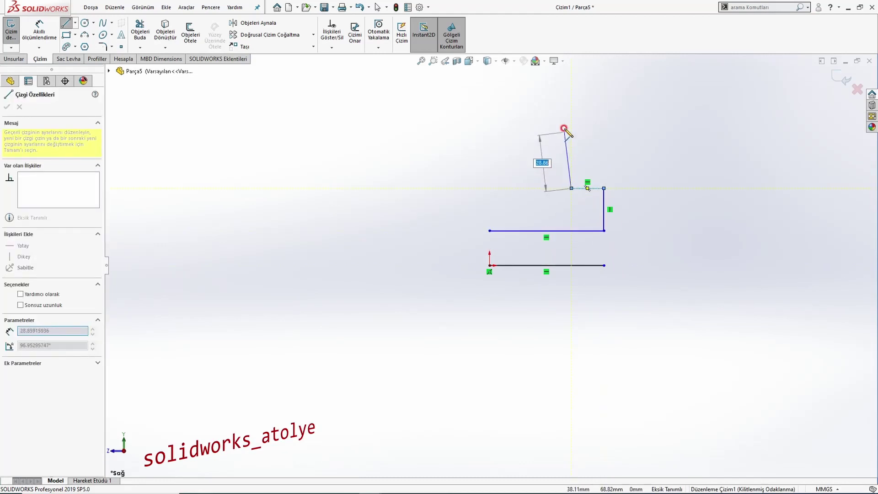
click(571, 106)
click(549, 106)
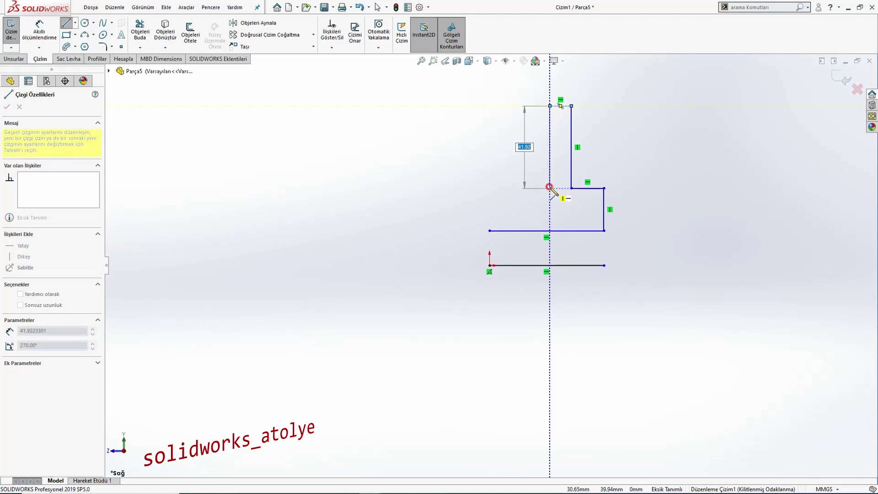
click(549, 188)
click(490, 188)
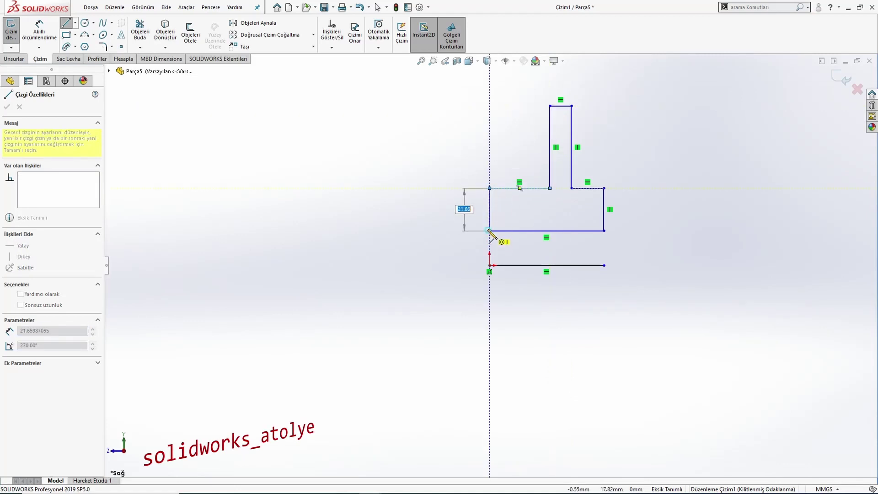
click(489, 230)
key(Escape)
Step: Align the profile's lower-left corner vertically with the origin and convert the line through the origin to construction geometry
click(489, 231)
ctrl+click(490, 265)
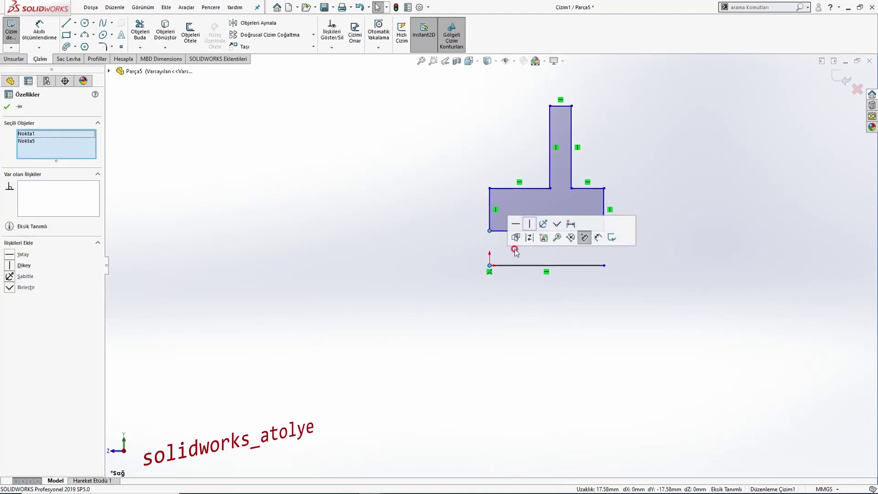
click(530, 230)
click(537, 291)
click(590, 265)
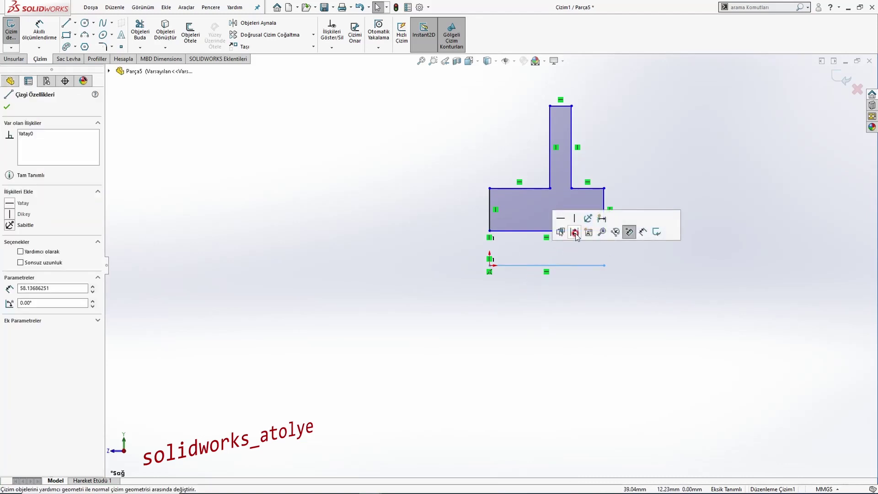
click(623, 231)
Step: Align the profile's lower-right corner vertically with the free end of the construction line
scroll(599, 235, down, 1)
click(604, 234)
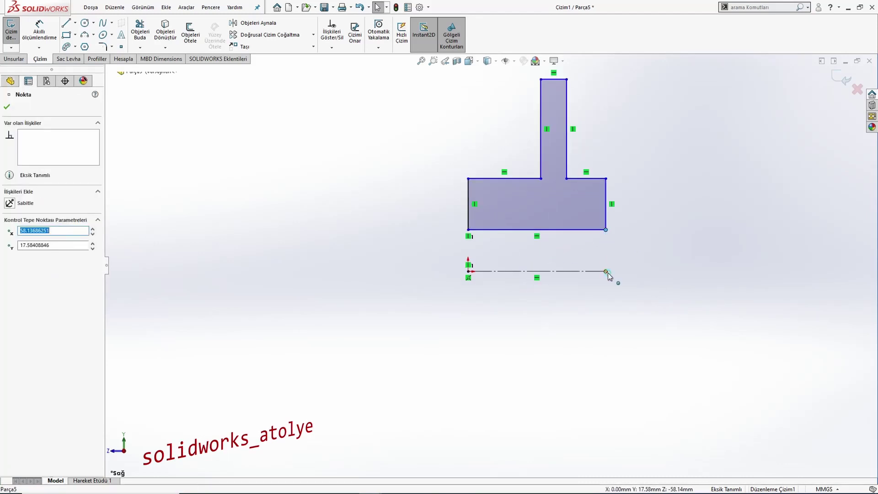
ctrl+click(605, 271)
click(649, 243)
click(609, 305)
scroll(607, 307, up, 1)
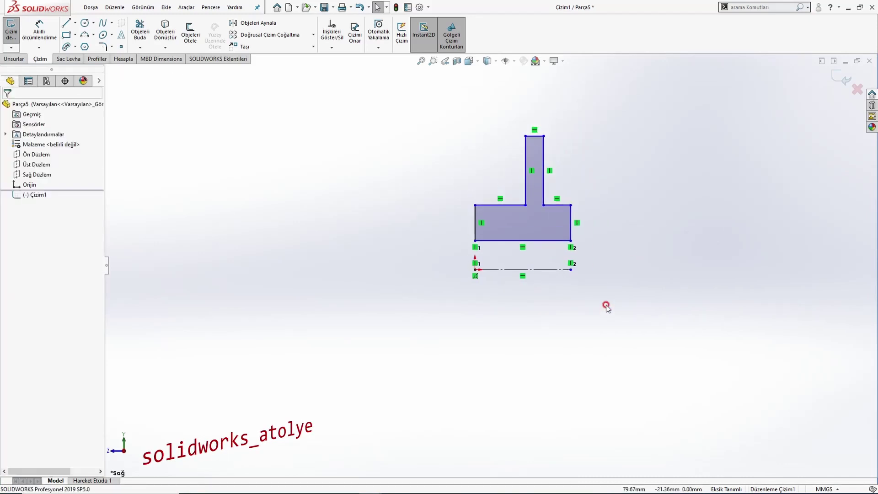
scroll(606, 307, down, 3)
Step: Consult the reference drawing and dimension the shoulder edge to the right of the stem as 18 mm
key(alt+Tab)
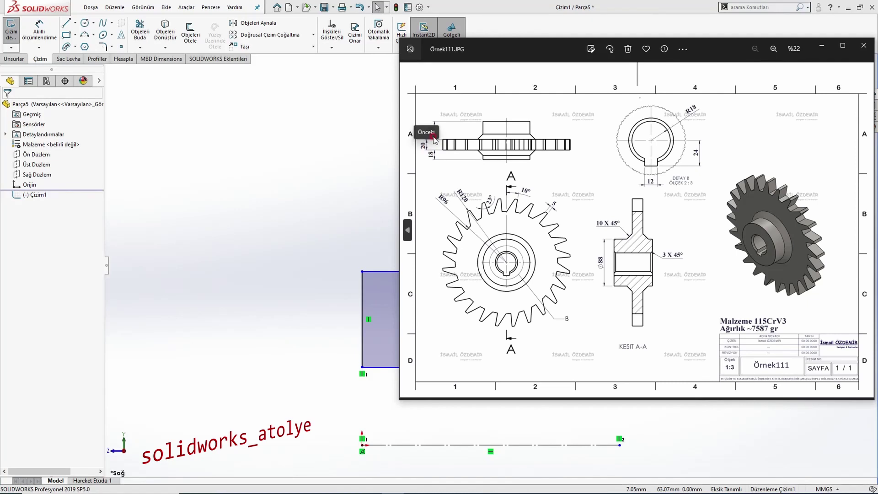
key(alt+Tab)
key(f)
key(d)
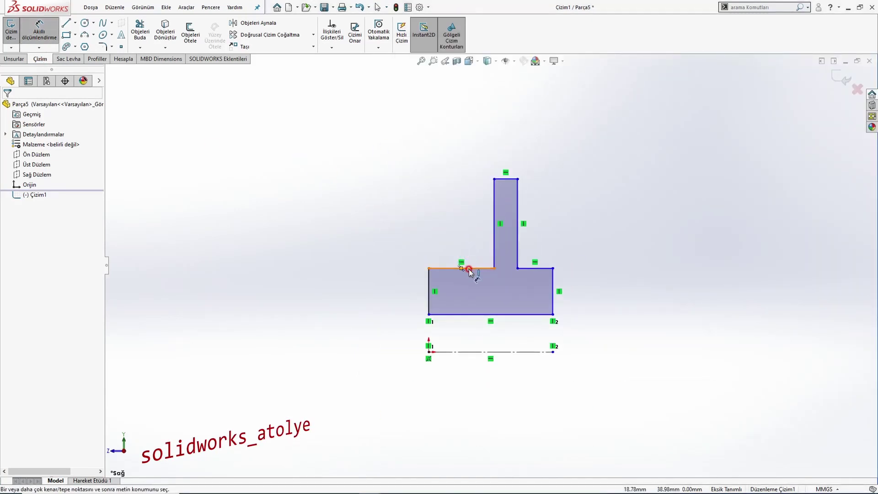
click(541, 269)
click(568, 222)
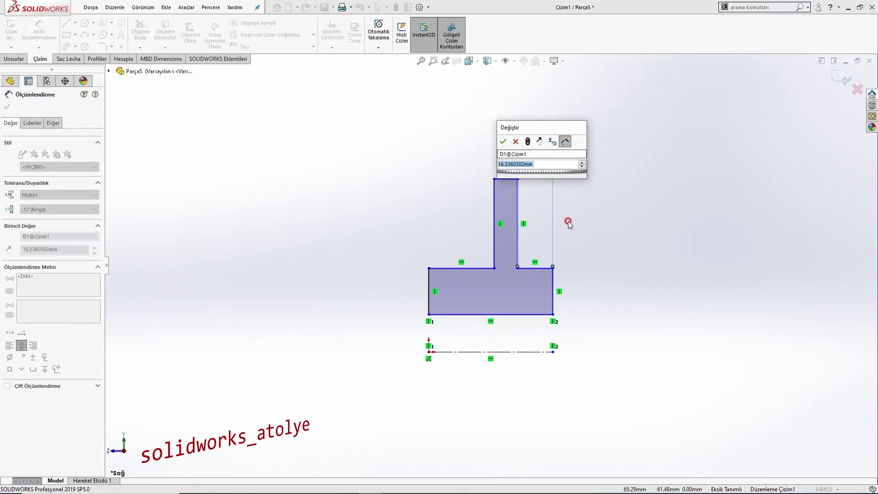
text(18)
key(Return)
Step: Dimension the stem's top edge as 20 mm and the shoulder edge to its left as 34 mm
click(506, 179)
click(505, 127)
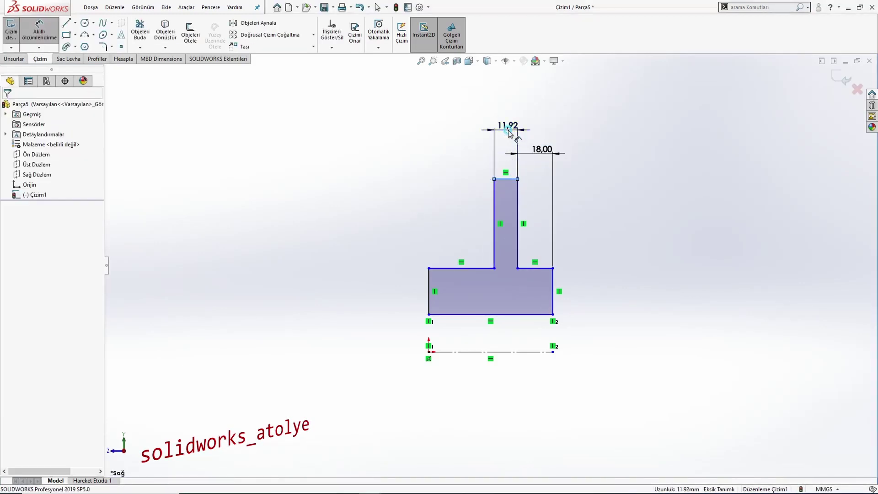
text(20)
key(Return)
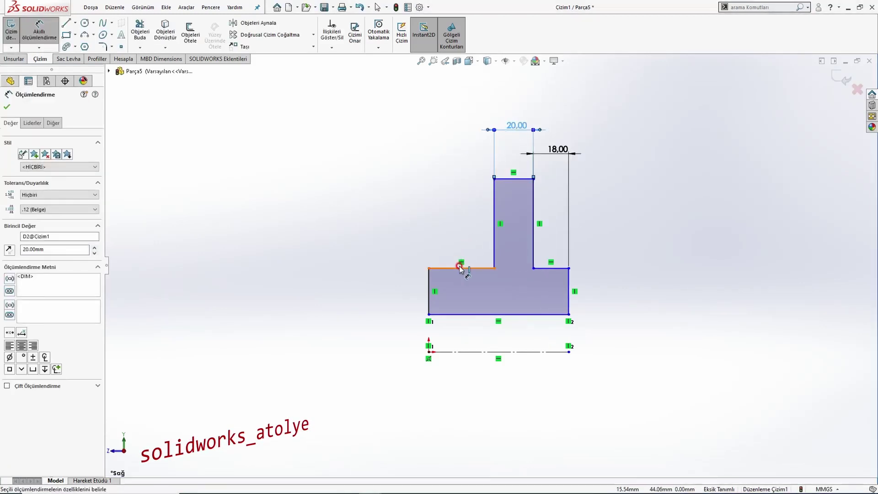
click(462, 268)
click(463, 157)
text(34)
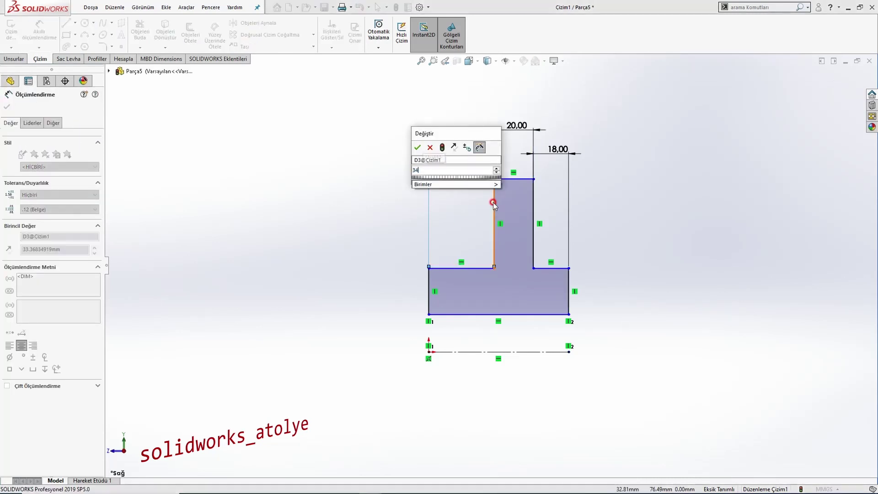
key(Return)
Step: Check the bore radius in the reference drawing and dimension the profile's bottom edge 18 mm from the construction line
key(alt+Tab)
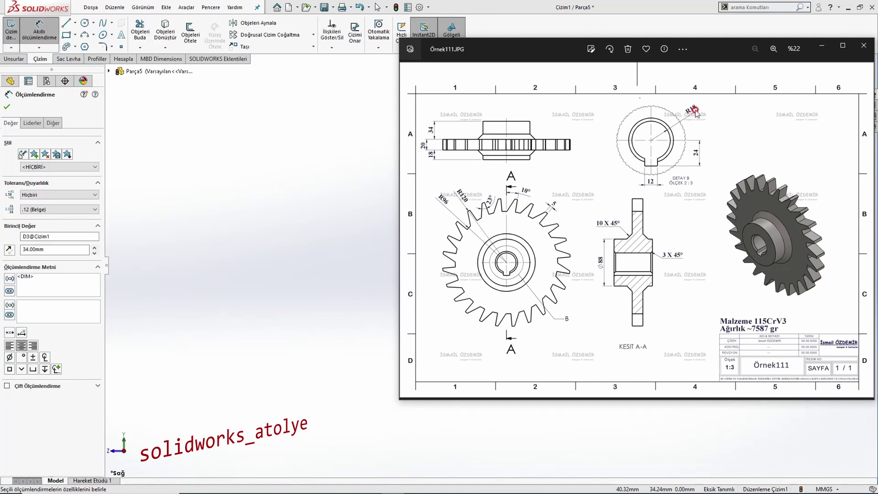
click(320, 225)
click(544, 306)
click(546, 337)
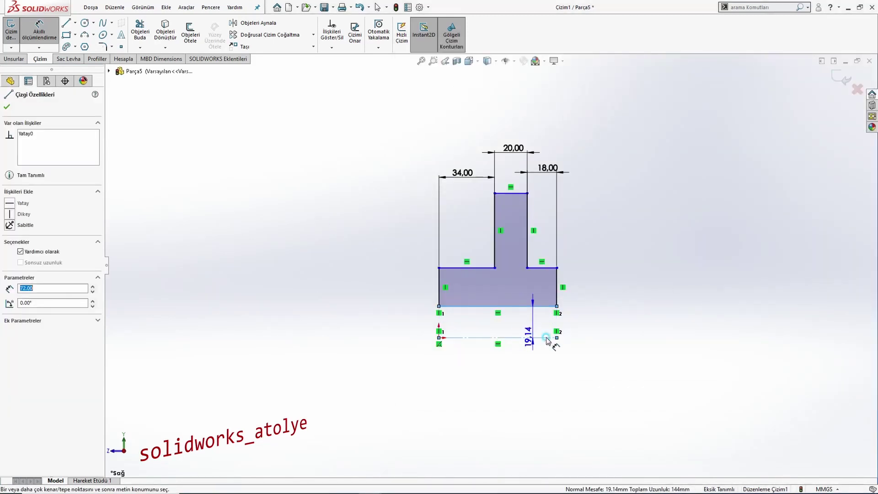
click(602, 331)
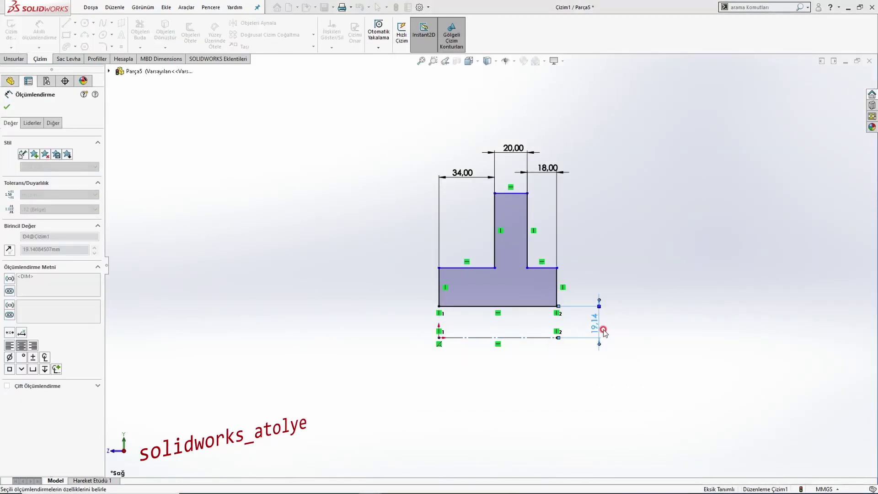
text(18)
key(Return)
Step: Check the hub diameter in the reference drawing and dimension the right shoulder edge 44 mm from the construction line
key(alt+Tab)
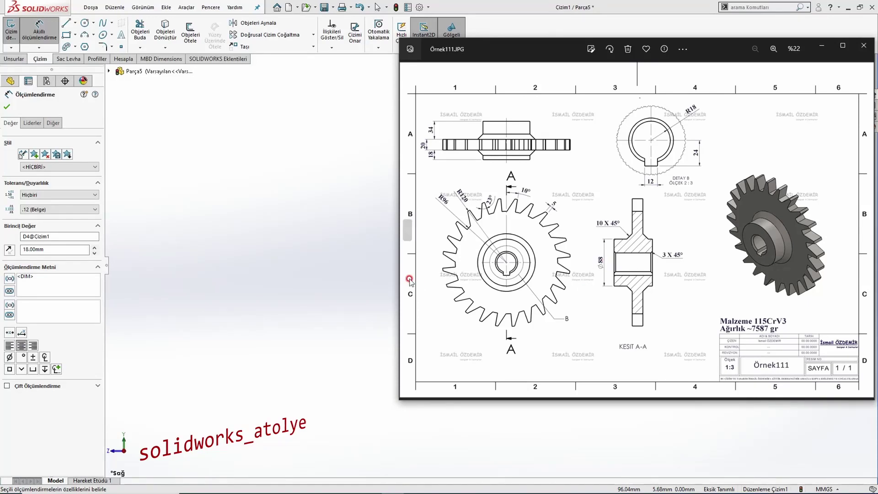
key(alt+Tab)
click(544, 270)
click(531, 337)
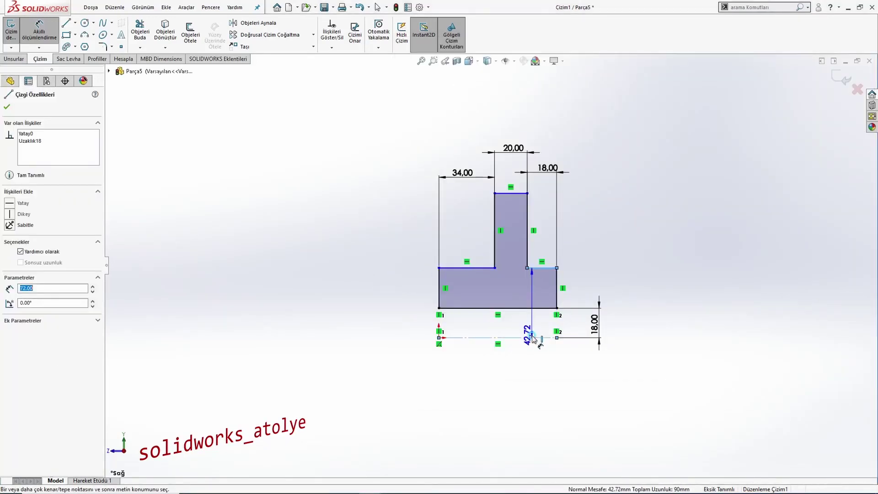
click(639, 311)
text(44)
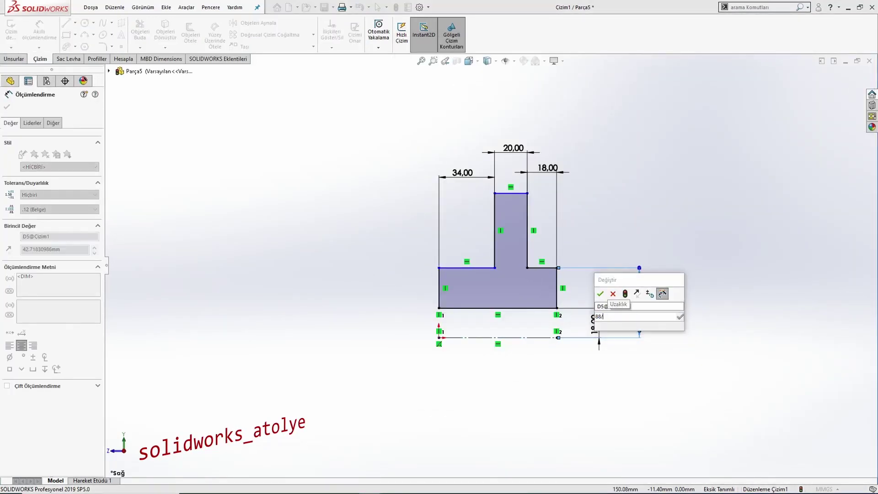
key(Return)
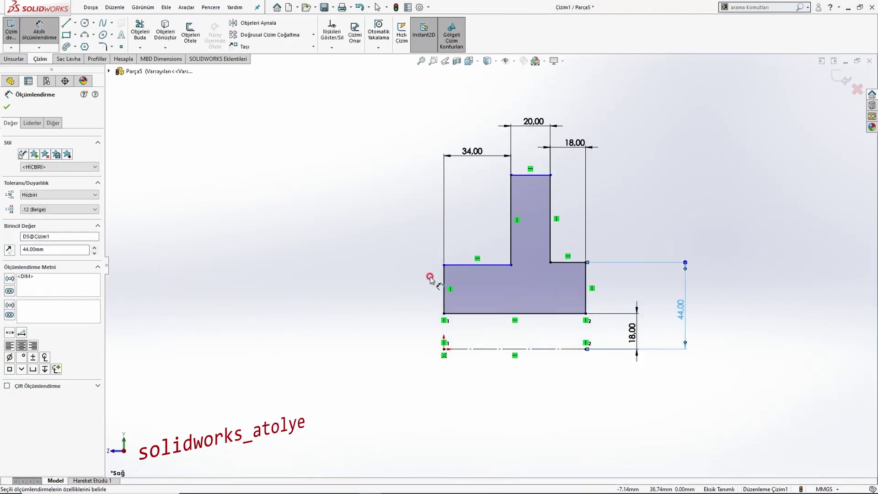
Step: Make the two inner corners at the foot of the stem horizontal to each other so both shoulders are level
click(451, 265)
click(452, 241)
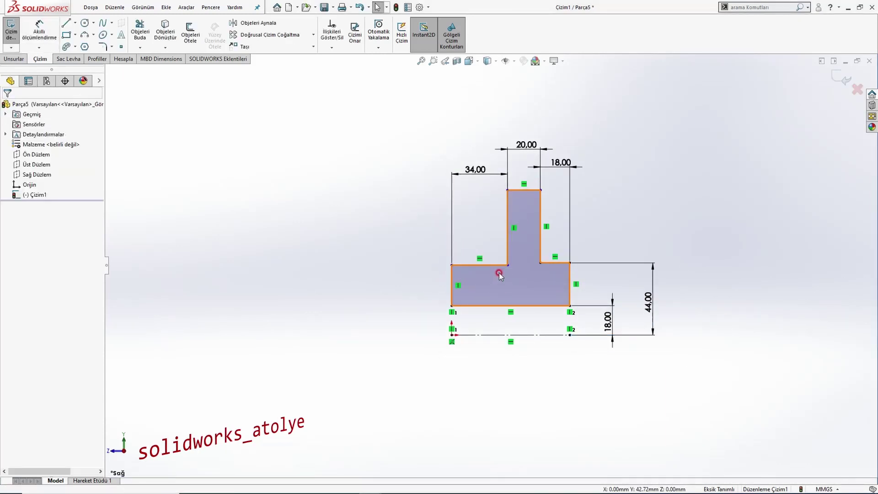
drag(507, 265, 506, 252)
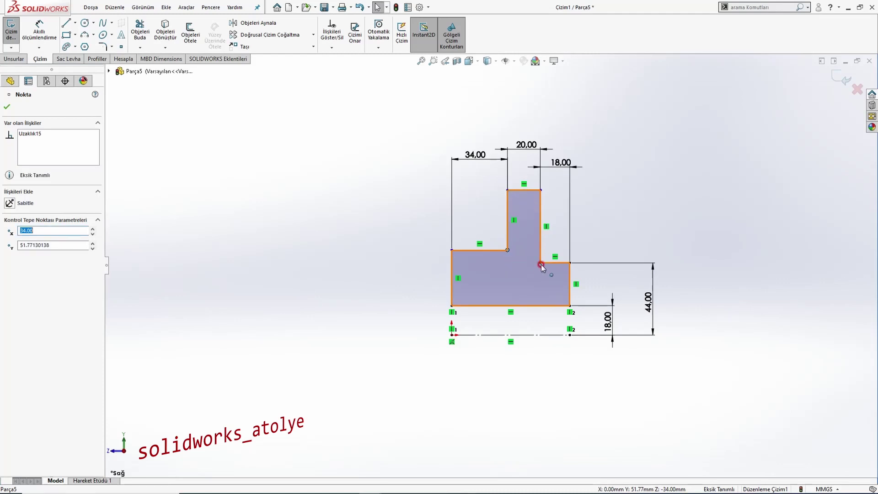
ctrl+click(541, 263)
click(568, 221)
click(598, 254)
Step: Consult the reference drawing and dimension the stem's top edge 96 mm from the construction line
key(alt+Tab)
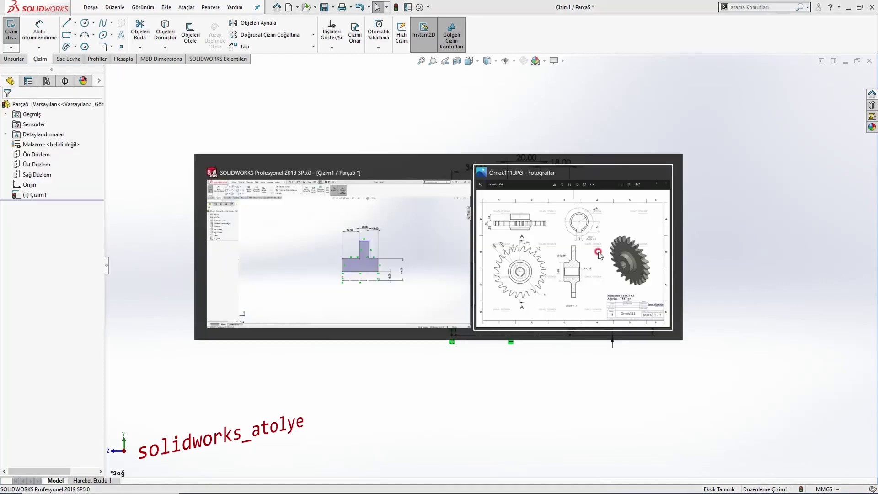
click(341, 226)
click(39, 30)
click(515, 202)
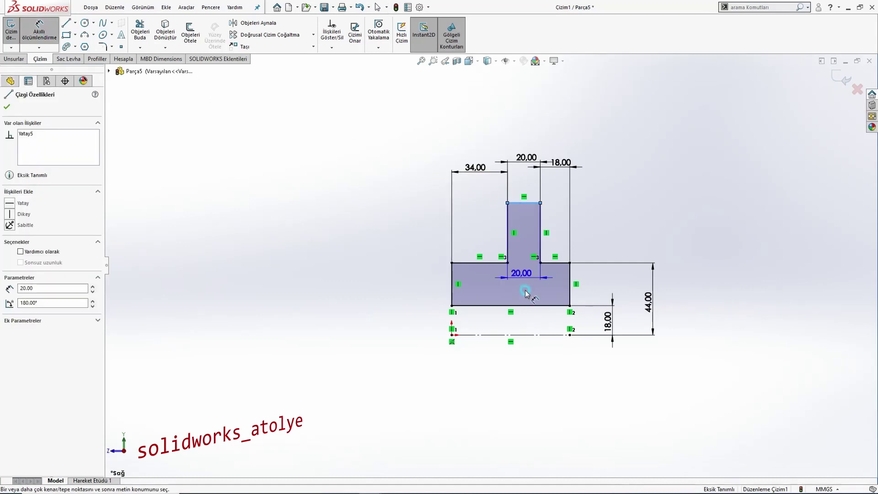
click(570, 335)
click(695, 279)
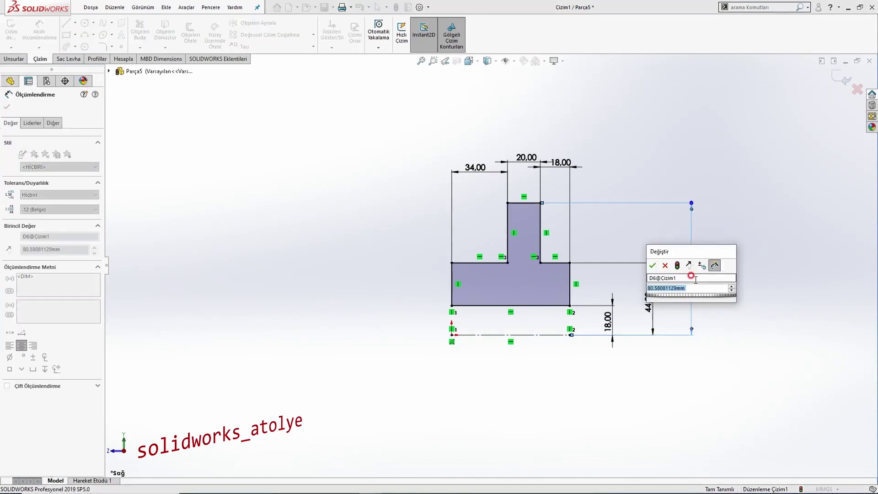
text(96)
key(Return)
key(Escape)
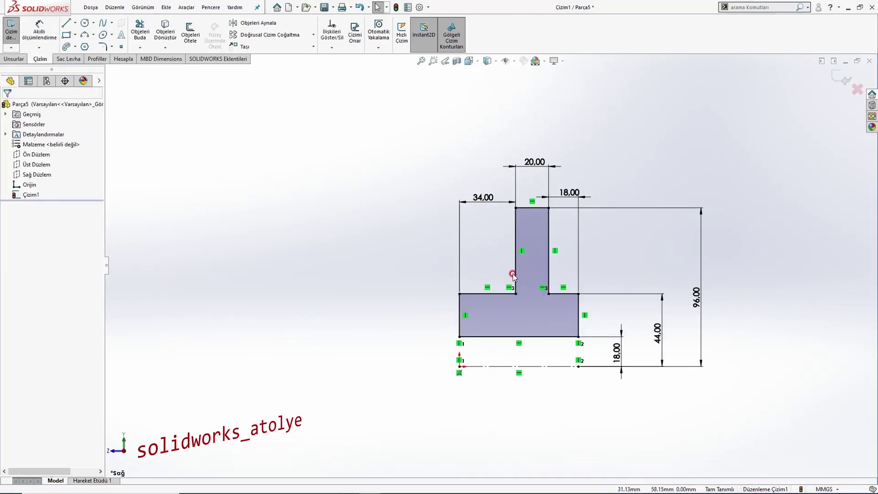
Step: Check the section view in the reference drawing and revolve the profile 360° about the construction line into a solid body
key(alt+Tab)
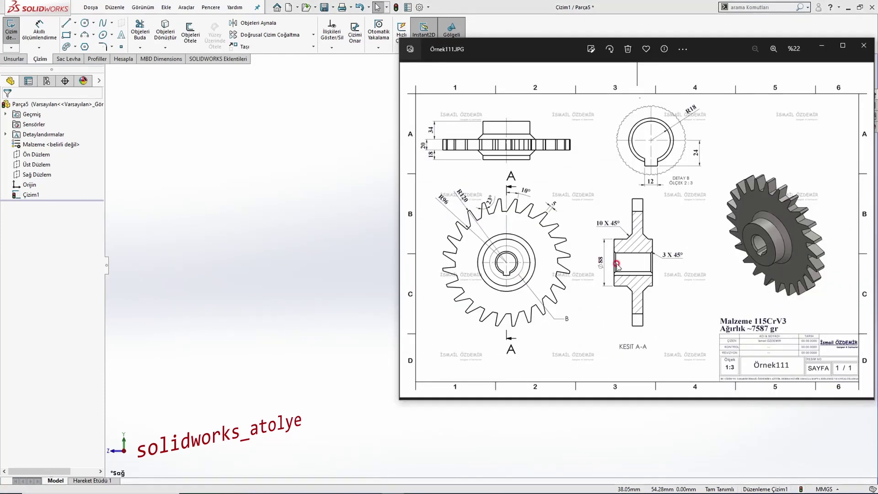
key(alt+Tab)
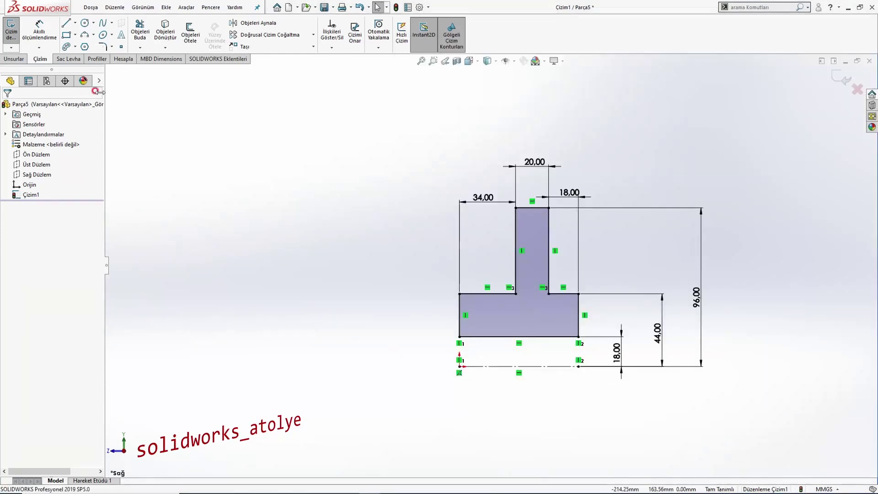
click(3, 60)
click(51, 37)
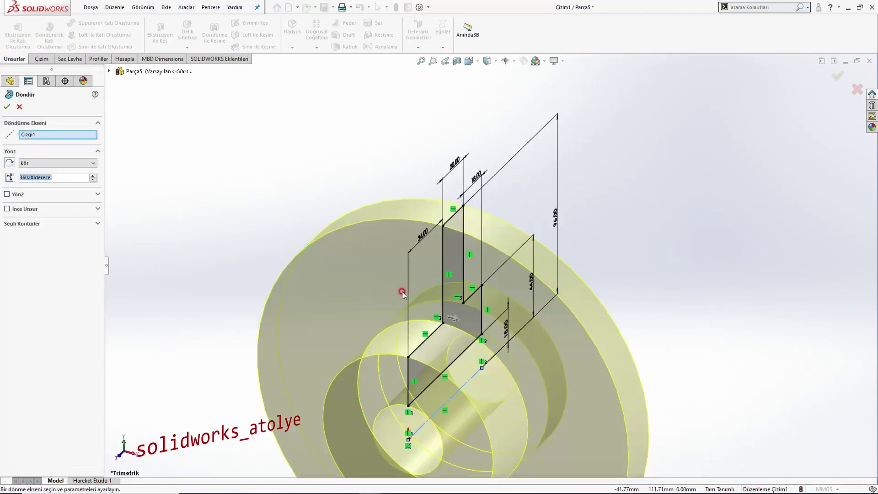
click(6, 105)
mouse_move(392, 322)
middle_down()
mouse_move(402, 245)
mouse_move(452, 226)
mouse_move(506, 247)
mouse_move(433, 231)
mouse_move(328, 236)
middle_up()
Step: Consult the reference drawing and chamfer the edges where the hub meets the disc on both sides, 10 mm at 45°
key(alt+Tab)
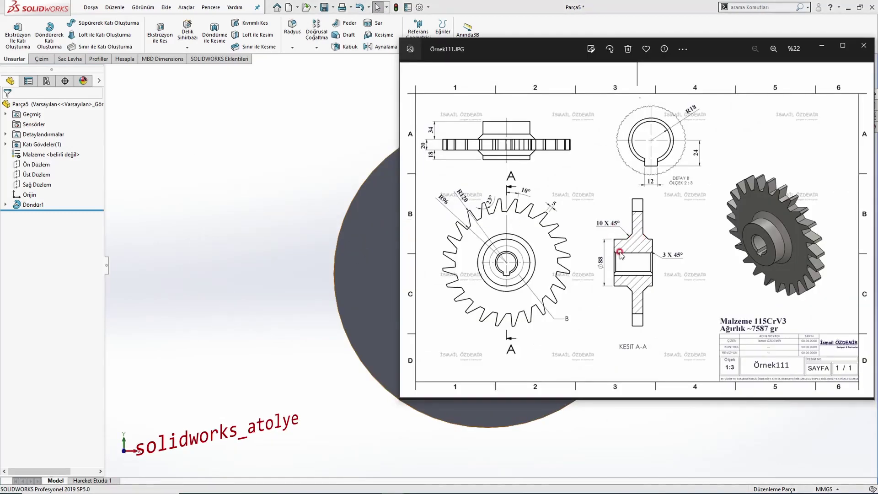
click(5, 60)
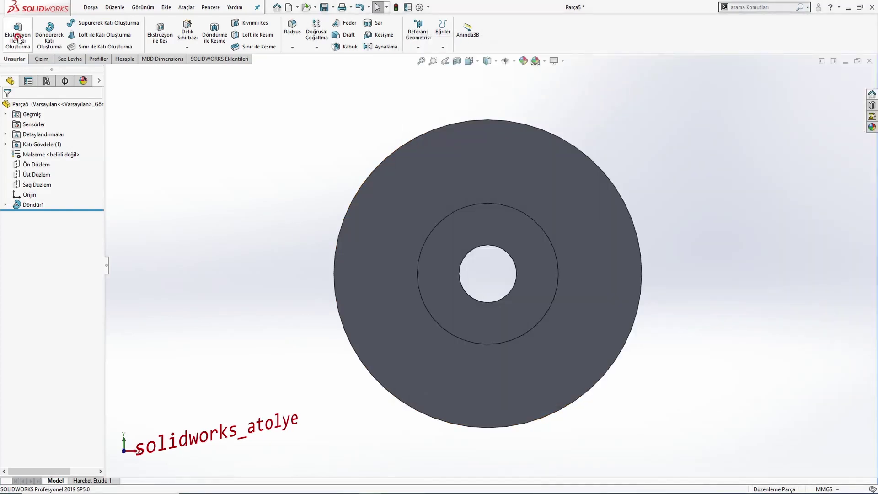
click(293, 43)
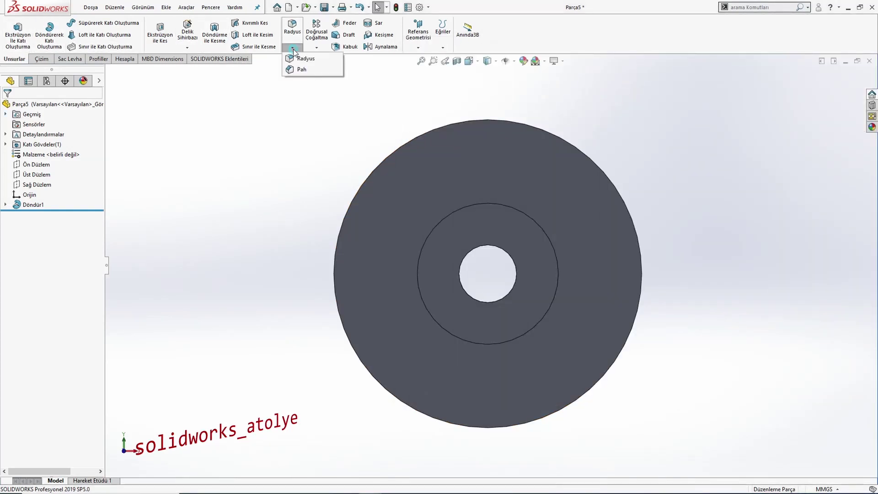
click(296, 71)
middle_drag(498, 199, 506, 232)
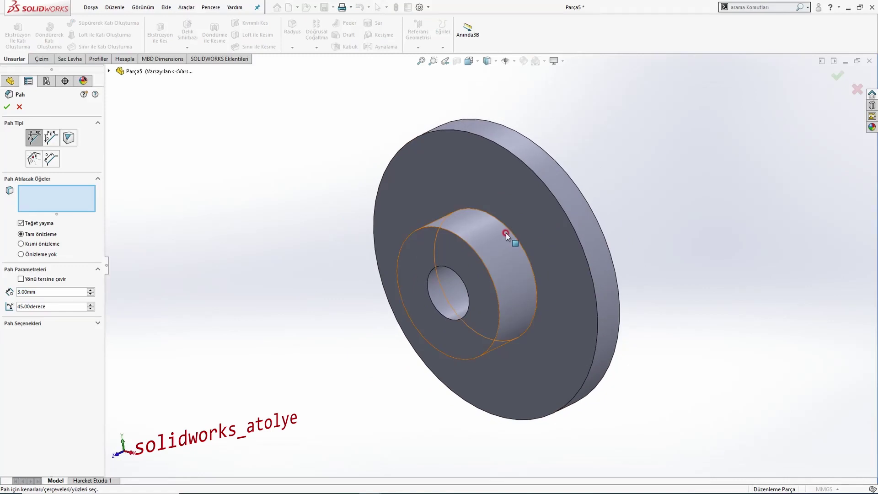
click(512, 230)
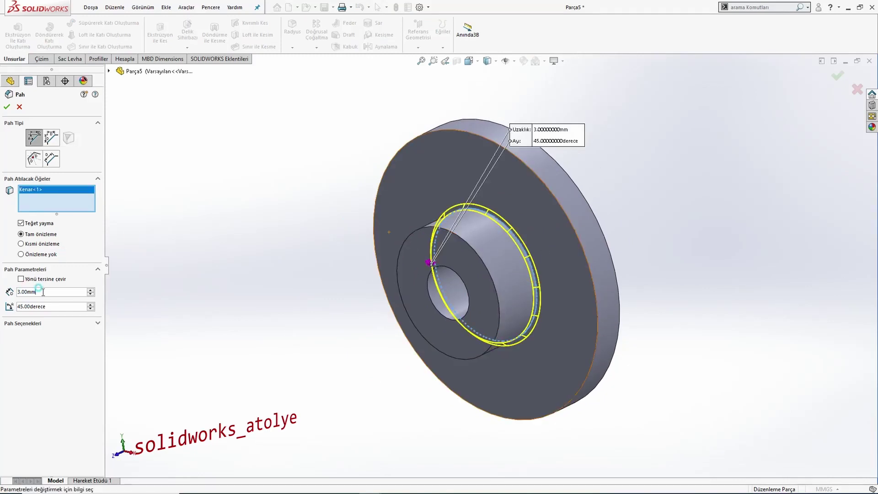
text(10)
key(Return)
middle_drag(297, 224, 479, 233)
click(479, 233)
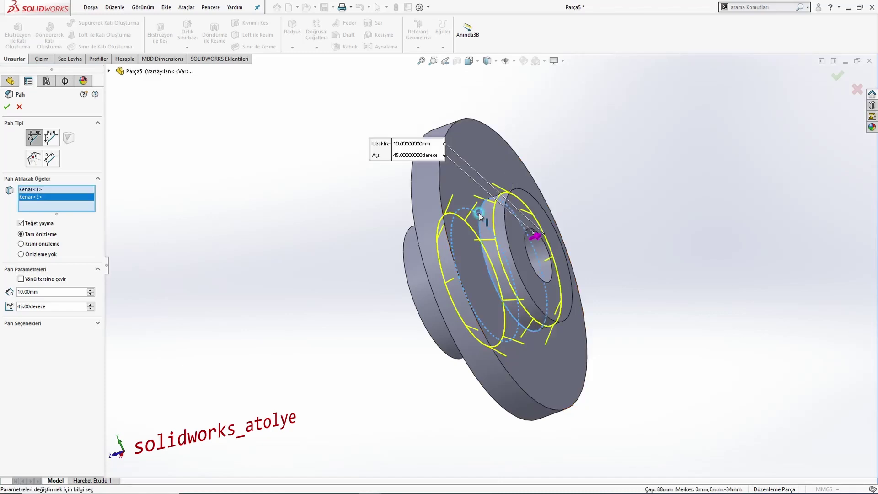
click(7, 107)
Step: Chamfer the bore edges at both ends of the hub, 3 mm at 45°
middle_drag(386, 243, 471, 212)
key(ctrl+1)
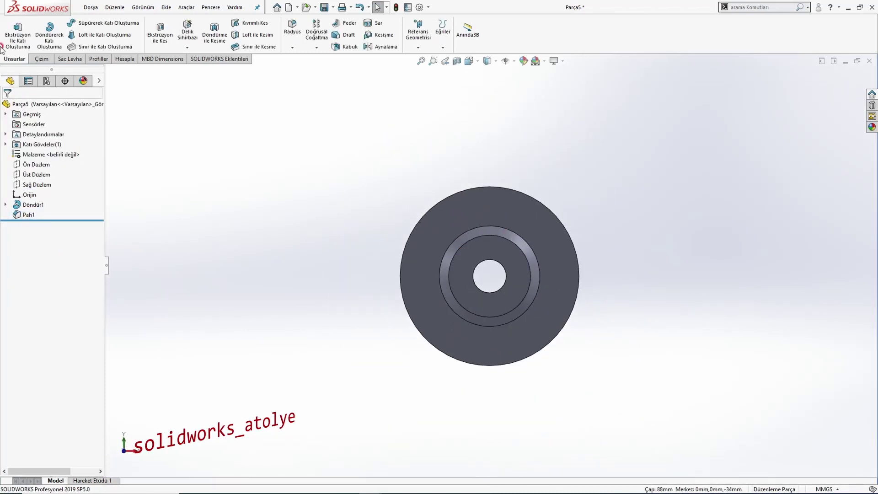
click(294, 49)
click(298, 73)
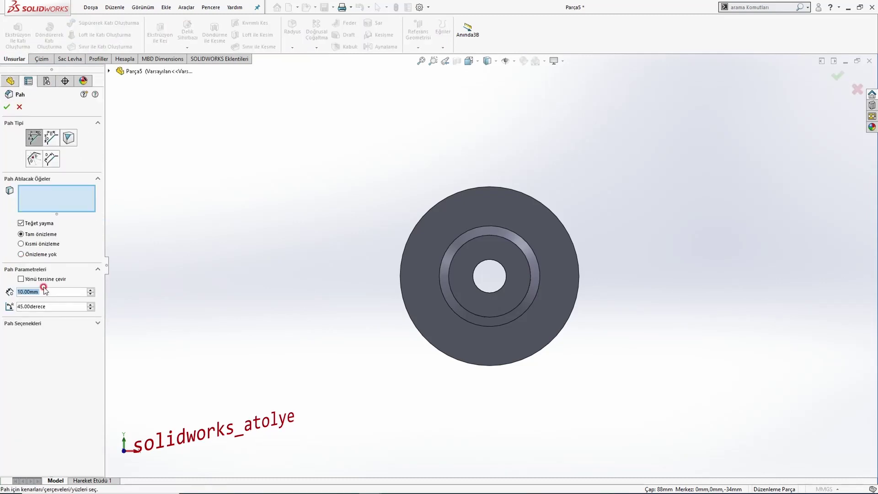
text(3)
key(Return)
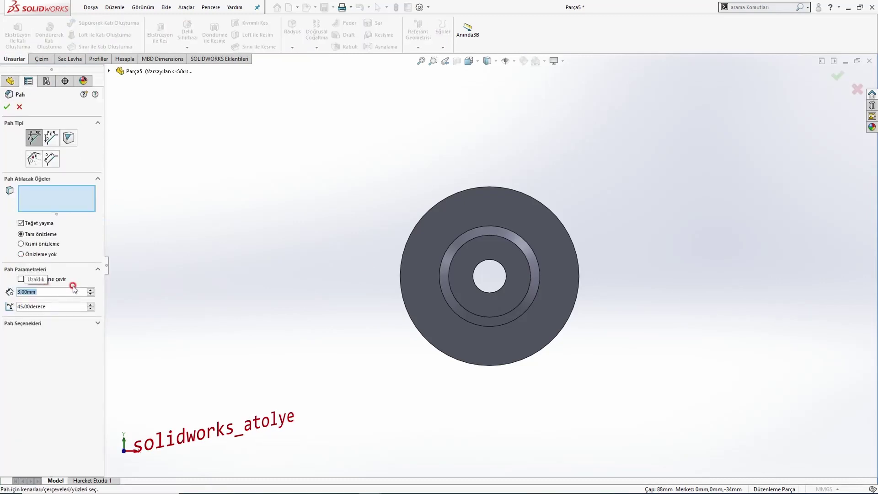
click(508, 270)
key(Left)
key(Left)
key(Left)
key(Left)
key(Left)
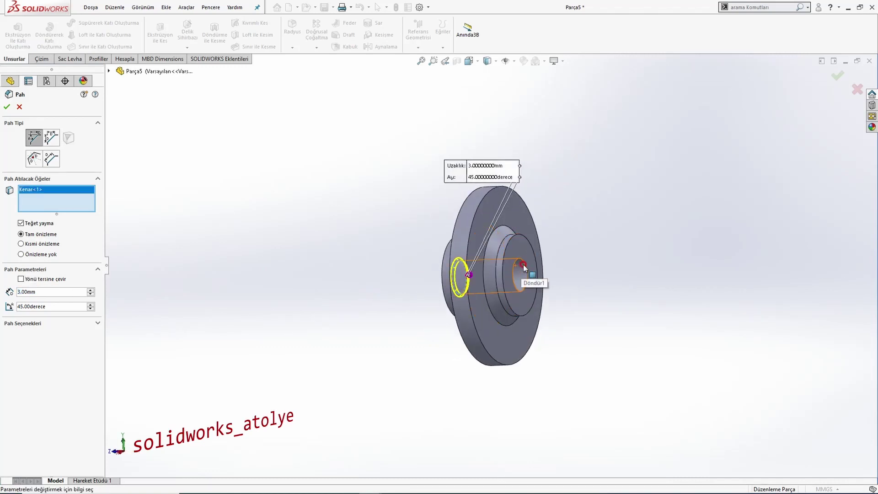
click(524, 267)
click(7, 108)
Step: Look up the keyway dimensions in the reference drawing and open a sketch on the hub's front face
key(Right)
key(Right)
key(Right)
key(Right)
key(Right)
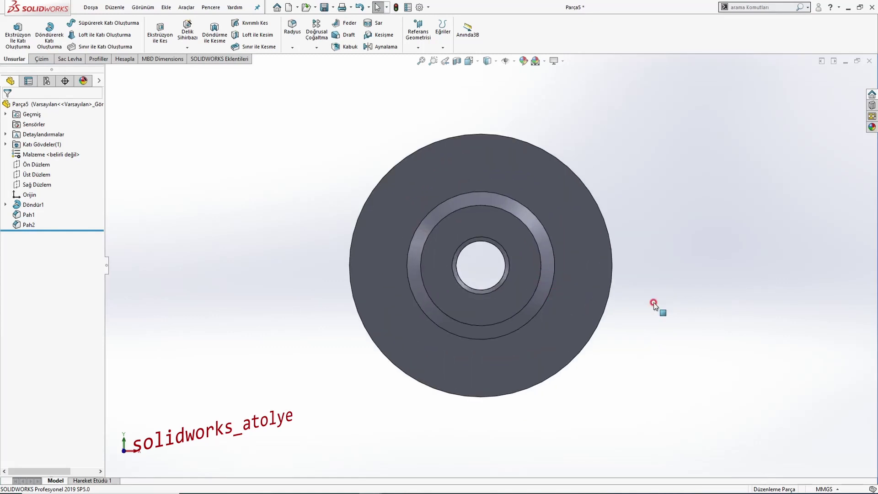
scroll(654, 303, down, 2)
key(alt+Tab)
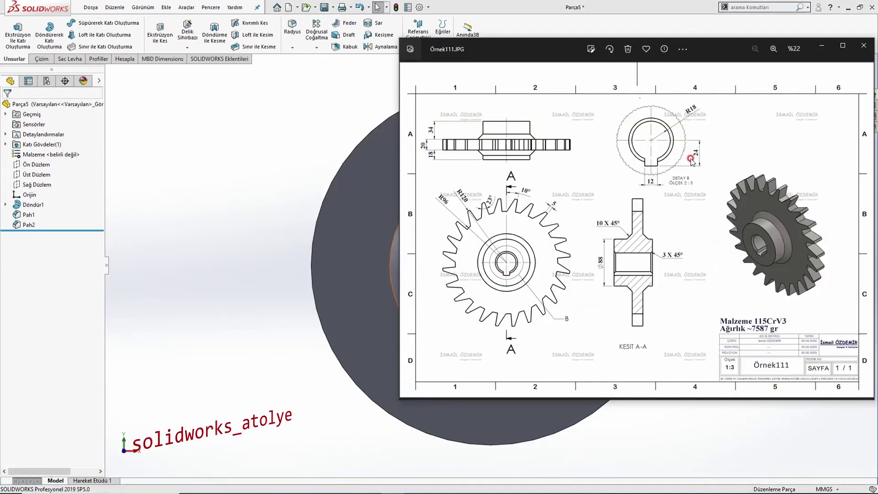
key(alt+Tab)
click(516, 224)
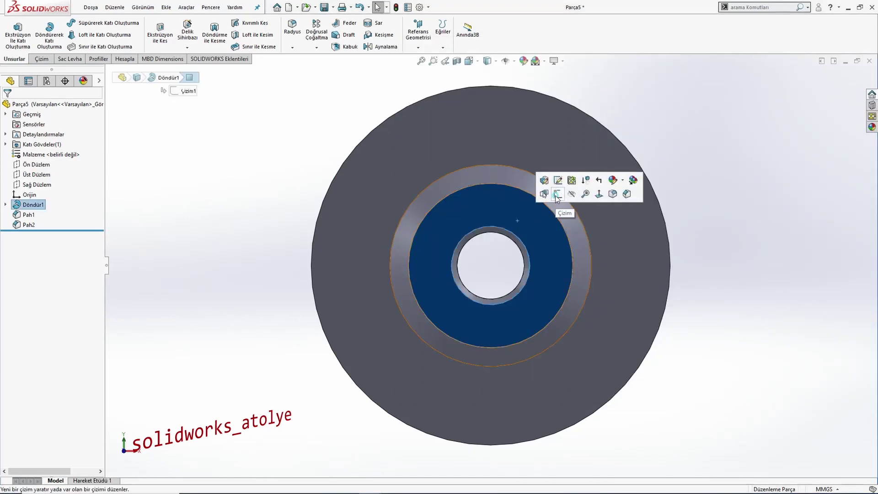
click(557, 196)
Step: Sketch a three-sided keyway outline about 22 mm wide below the bore, with both vertical sides ending on the inner bore edge
click(65, 23)
scroll(489, 297, down, 3)
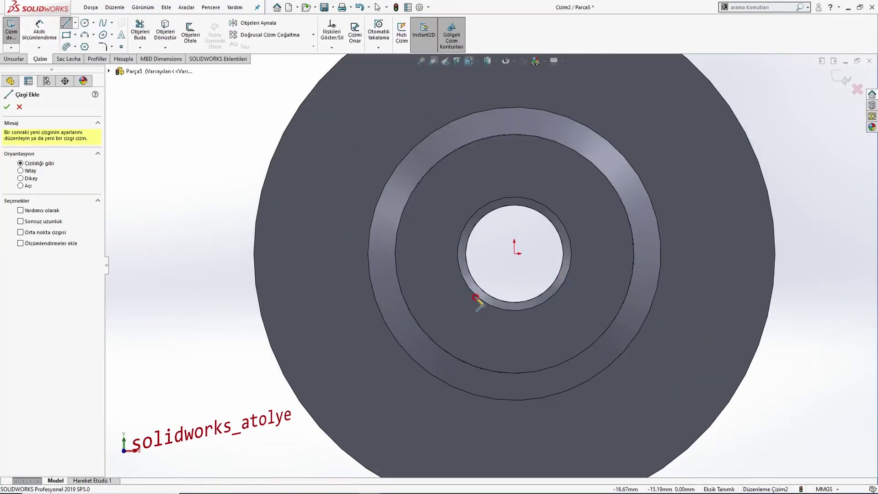
click(496, 292)
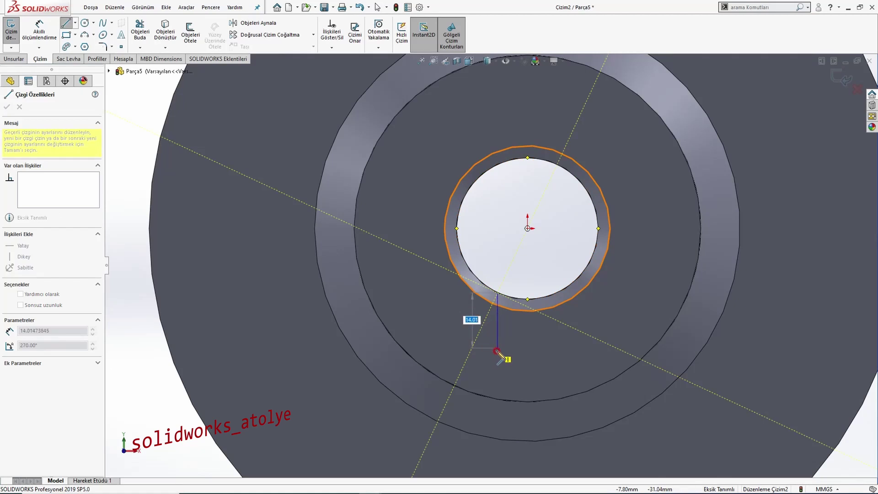
click(497, 351)
click(558, 351)
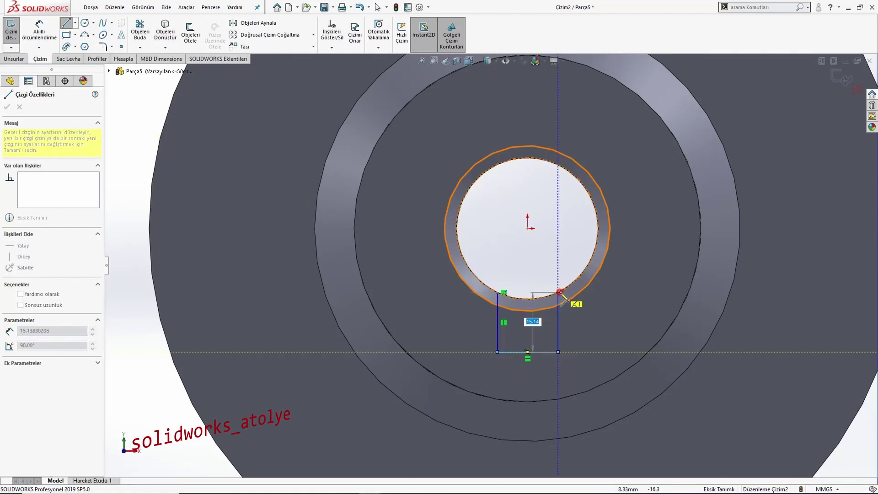
click(559, 291)
key(Escape)
drag(559, 292, 582, 273)
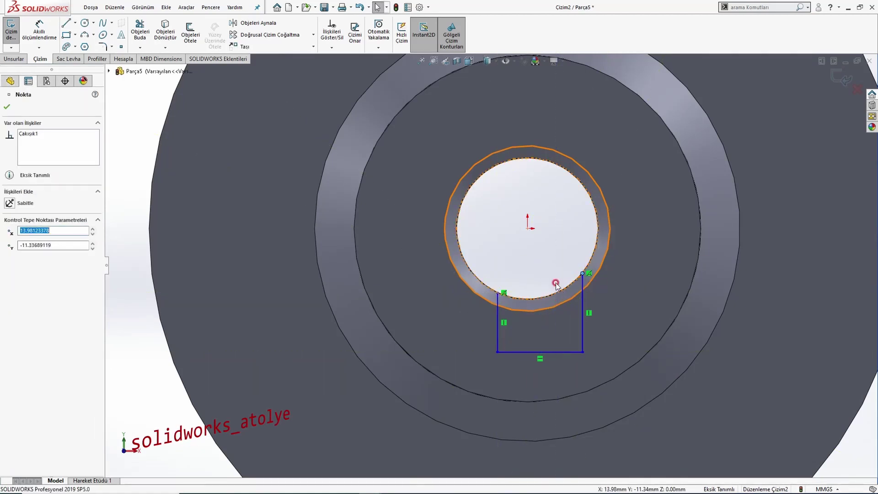
key(Escape)
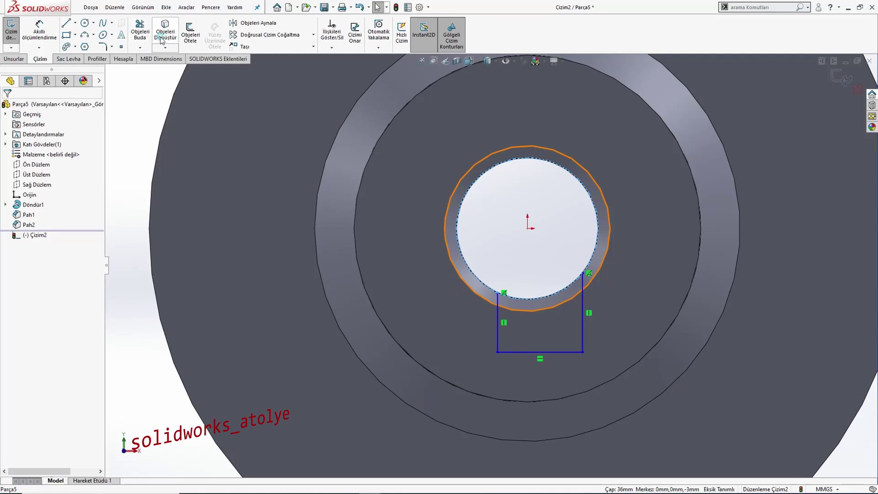
Step: Convert the inner bore edge into the sketch and trim its arc outside the keyway sides to leave a closed profile
scroll(206, 147, up, 3)
middle_drag(206, 147, 520, 248)
scroll(520, 249, down, 3)
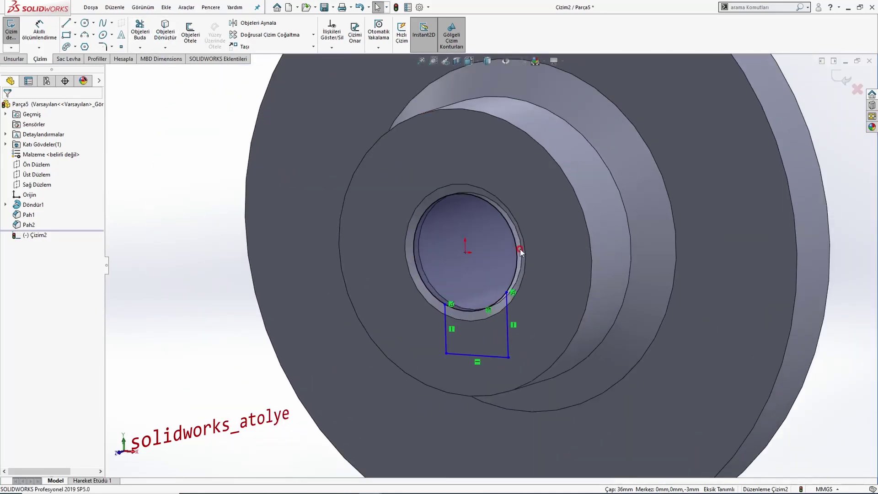
click(142, 39)
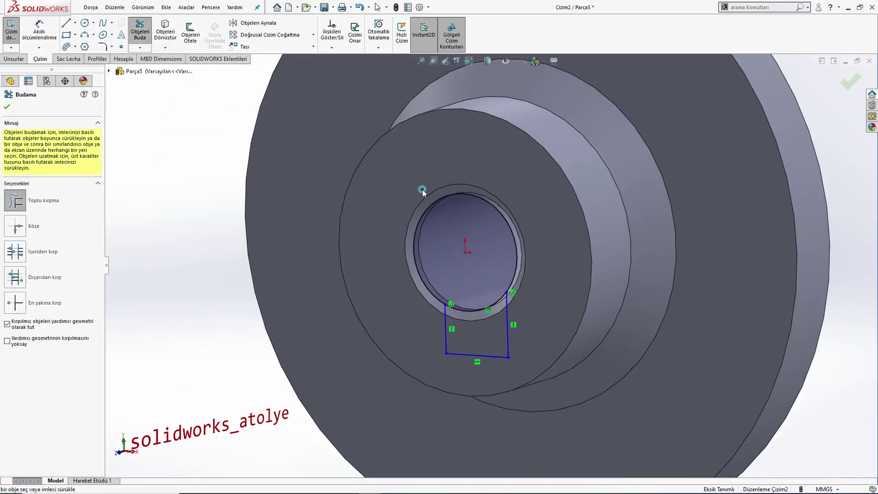
drag(422, 189, 444, 222)
key(Escape)
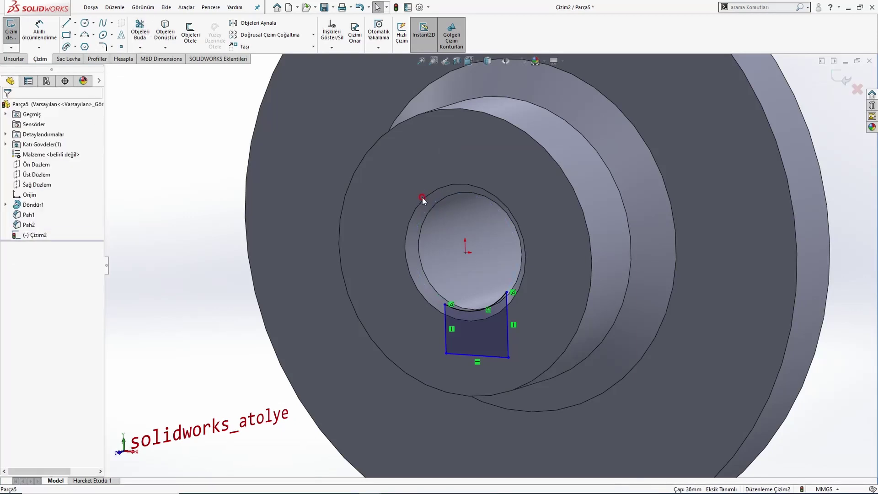
Step: Make the two vertical sides of the keyway outline equal in length
key(ctrl+1)
scroll(490, 338, down, 3)
drag(565, 397, 378, 372)
click(475, 330)
scroll(459, 287, up, 2)
scroll(459, 287, up, 4)
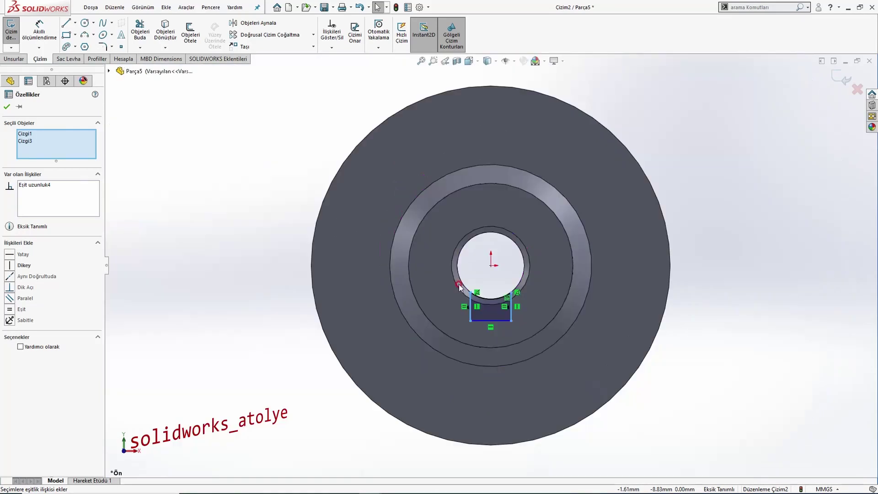
key(Escape)
Step: Check the keyway width in the reference drawing and dimension the outline's bottom edge to 12 mm
scroll(501, 306, down, 2)
key(alt+Tab)
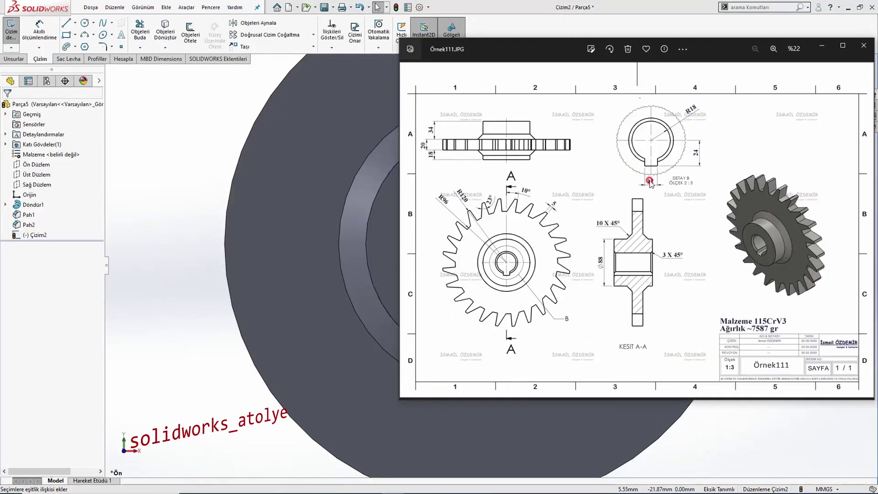
key(alt+Tab)
click(39, 30)
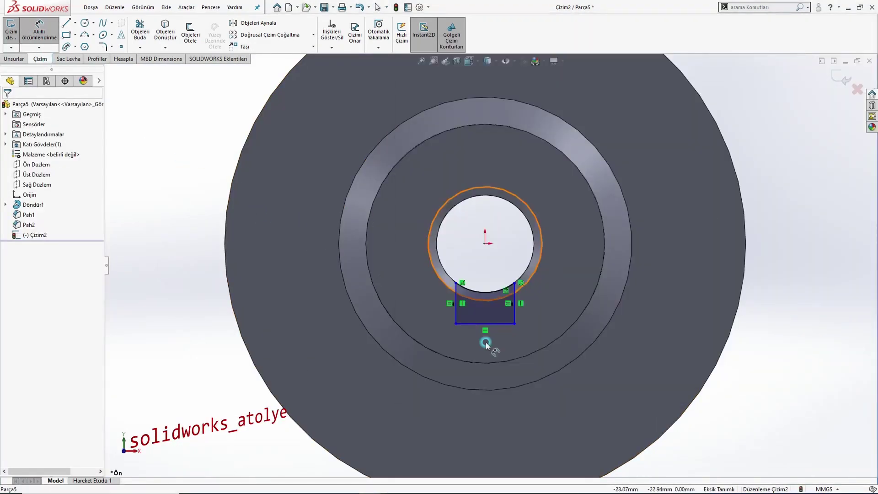
click(484, 326)
scroll(485, 407, up, 3)
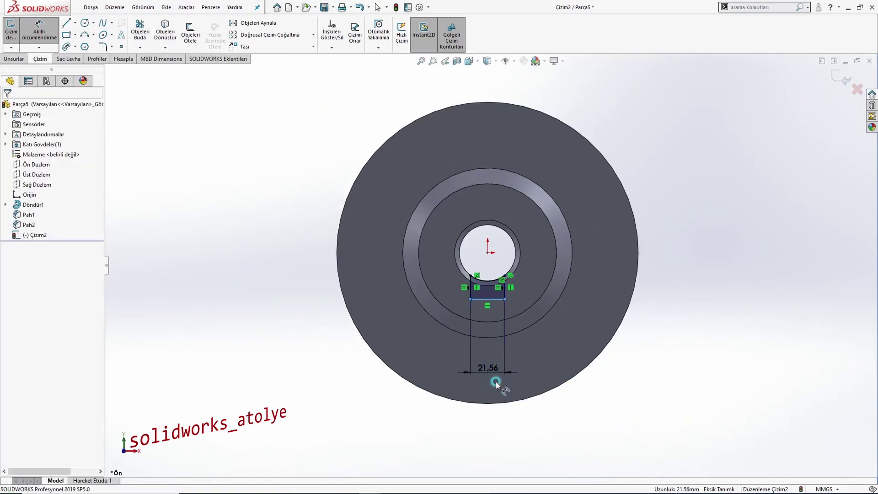
click(497, 383)
text(12)
key(Return)
scroll(495, 299, down, 2)
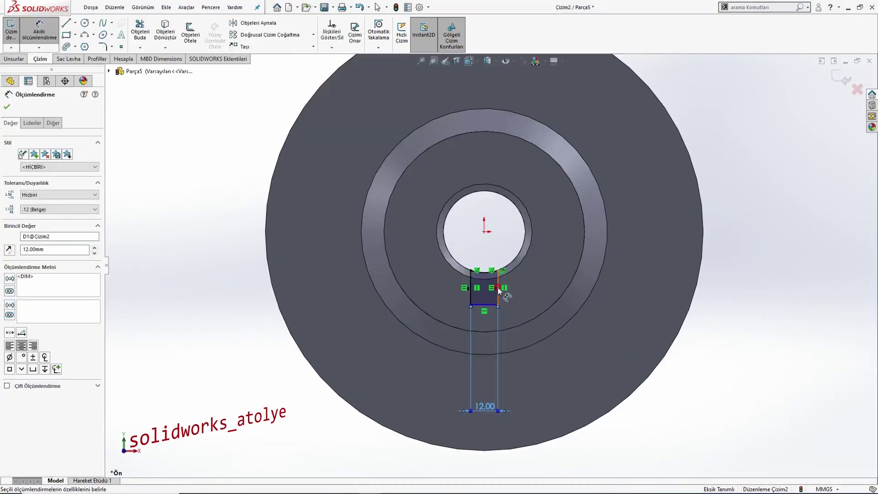
click(497, 288)
click(617, 300)
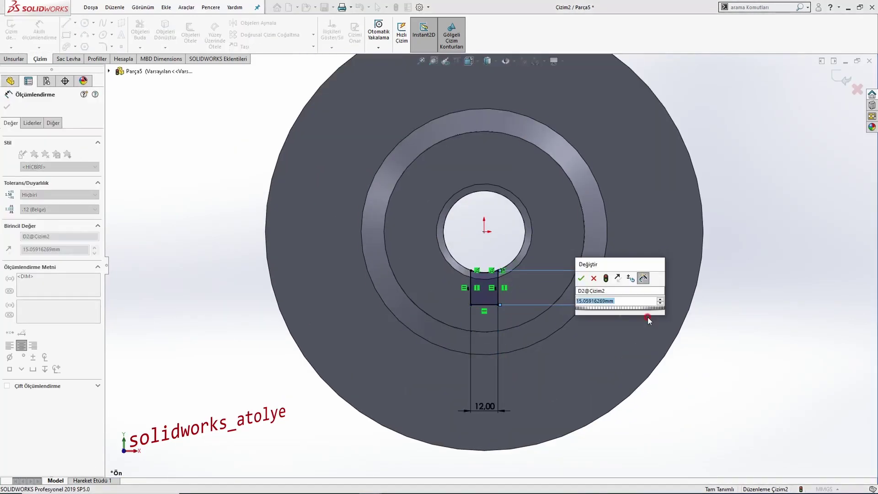
key(Escape)
key(Delete)
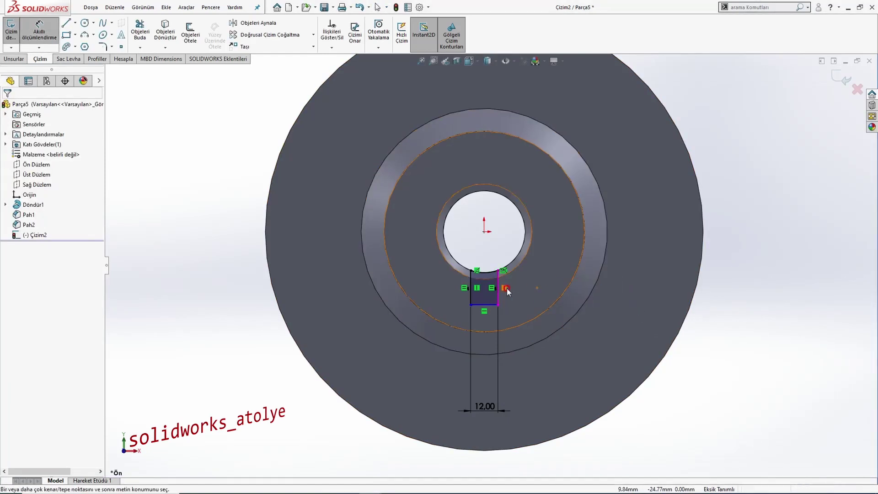
Step: Dimension the keyway's bottom edge 24 mm below the origin
click(486, 304)
click(484, 232)
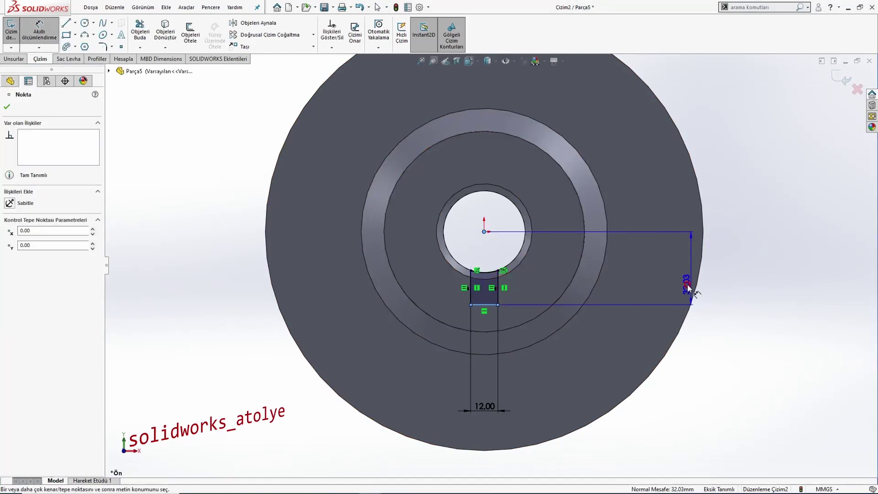
click(648, 279)
text(24)
key(Return)
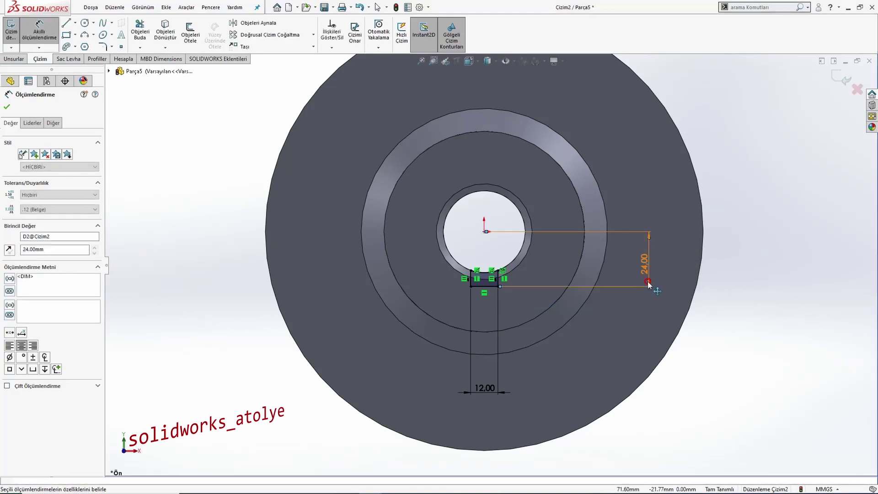
Step: Cut the keyway profile through the whole hub with an extruded cut set to Through All - Both
click(18, 58)
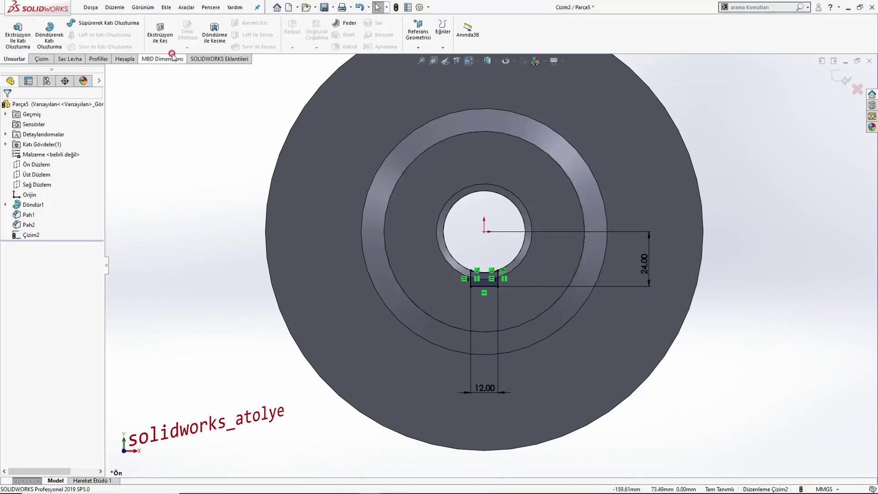
click(165, 42)
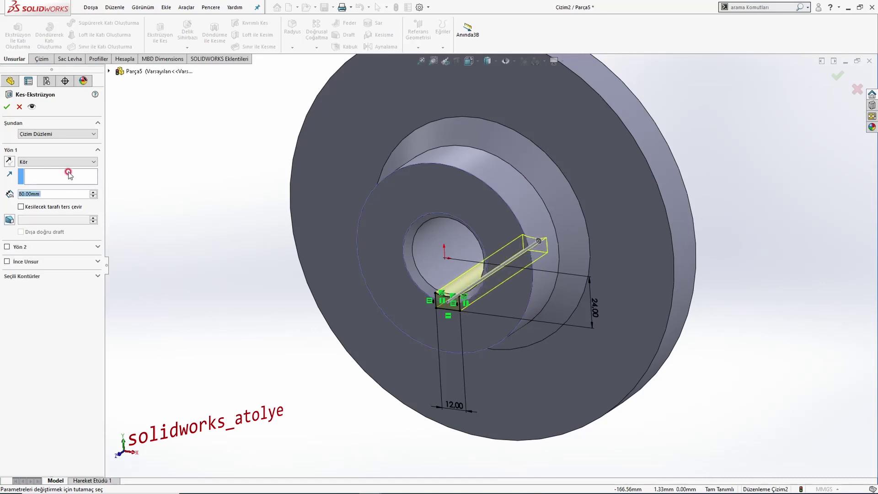
click(57, 162)
click(46, 179)
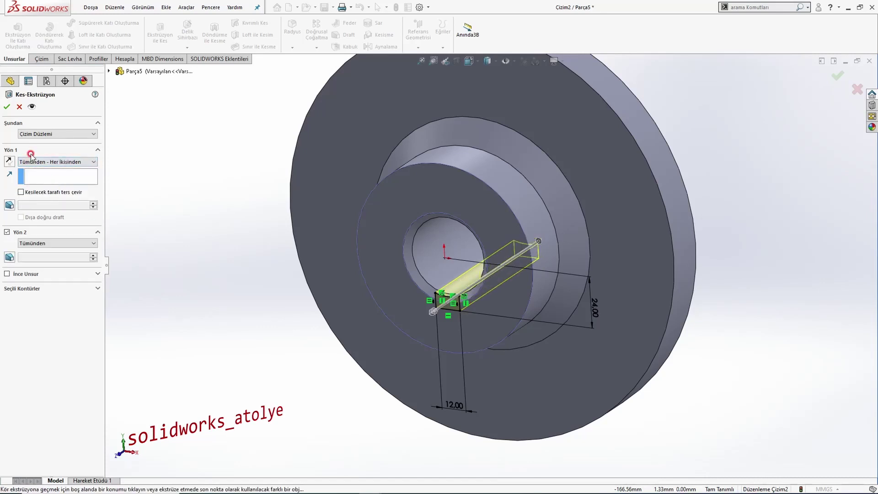
click(6, 106)
key(ctrl+1)
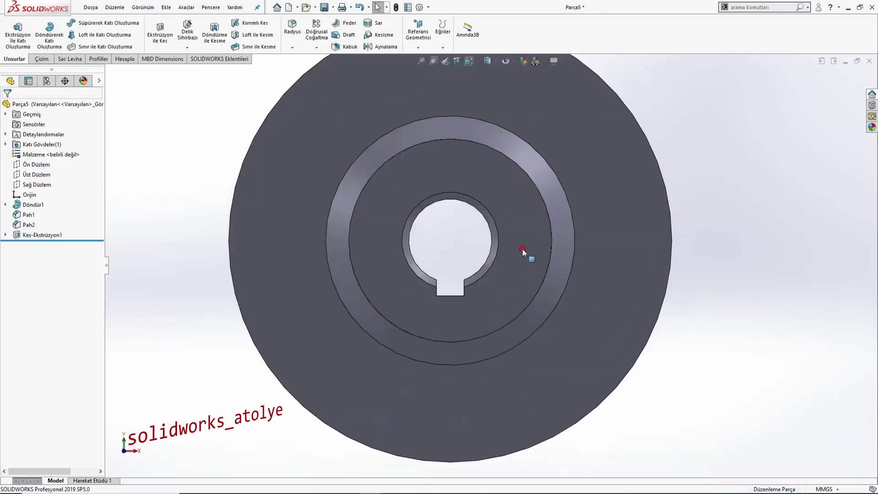
scroll(522, 250, down, 1)
mouse_move(466, 237)
middle_down()
mouse_move(465, 204)
mouse_move(460, 241)
middle_up()
key(ctrl+1)
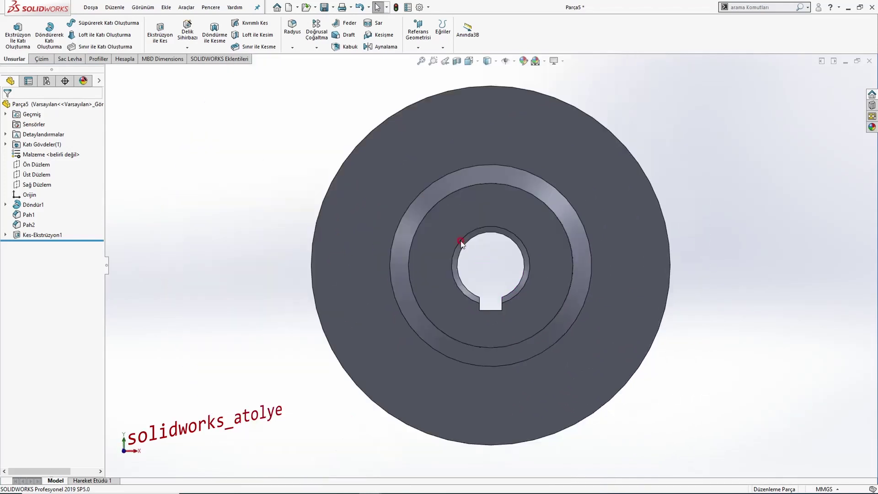
Step: Start a sketch on the disc's front face and draw a vertical construction line about 122 mm long upward from the origin
key(alt+Tab)
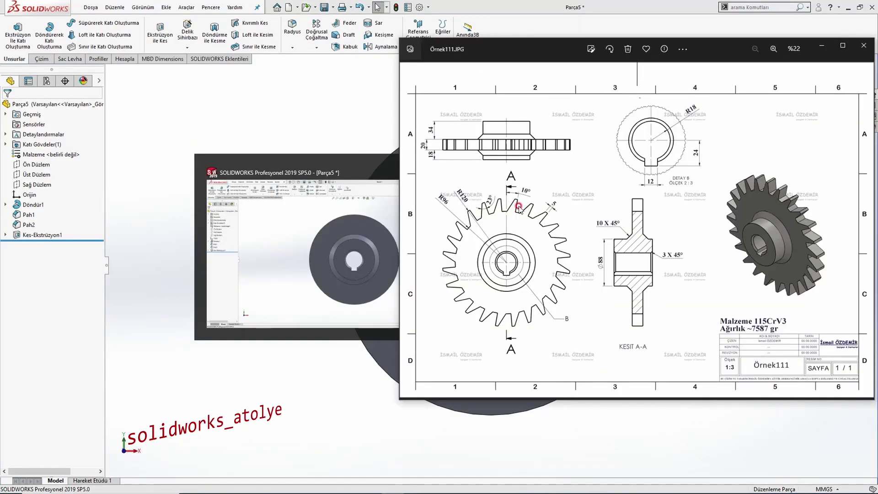
click(231, 141)
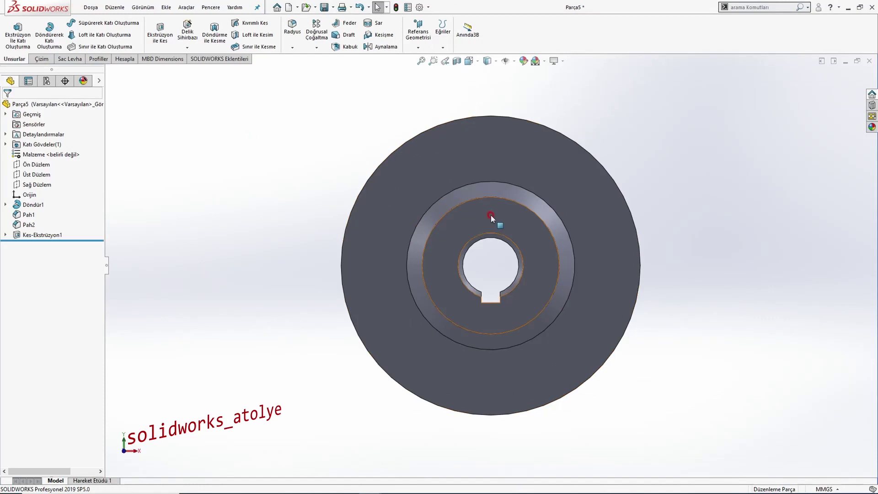
click(503, 152)
click(543, 126)
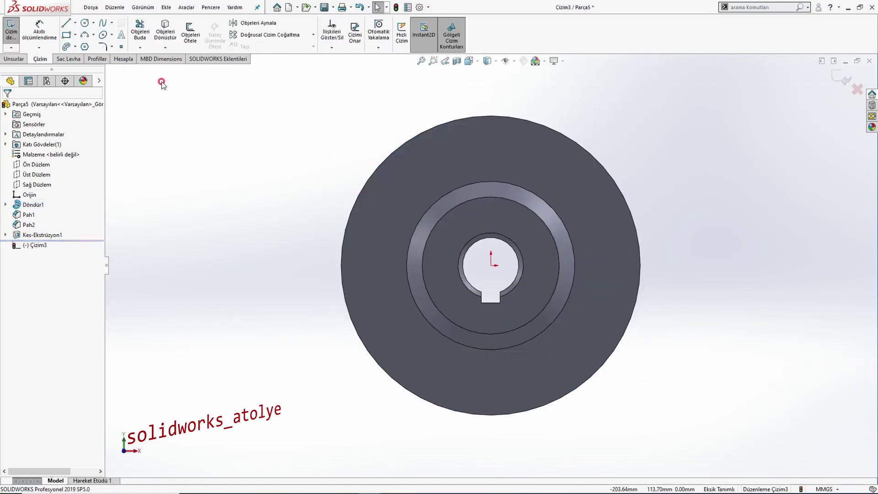
click(67, 23)
click(490, 264)
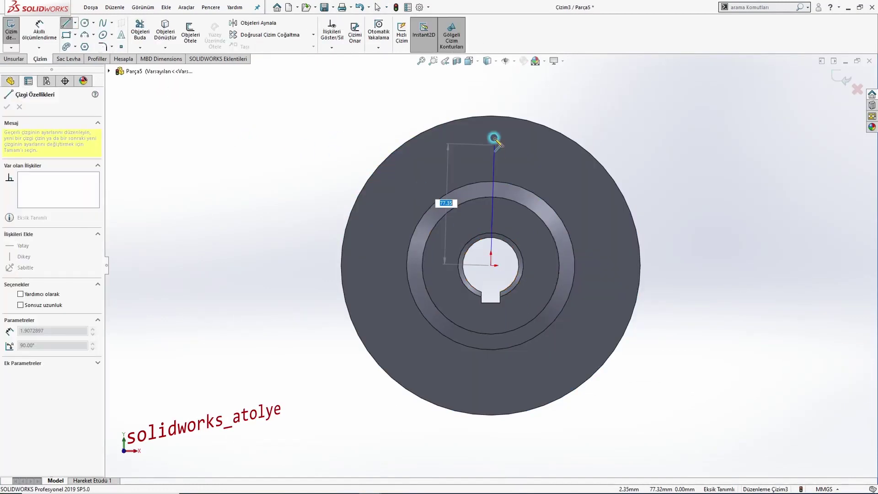
click(490, 75)
key(Escape)
click(491, 105)
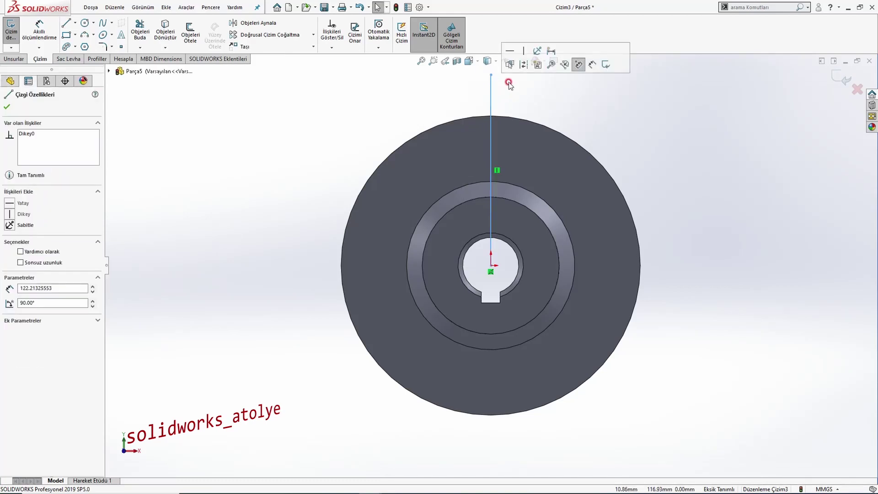
click(508, 61)
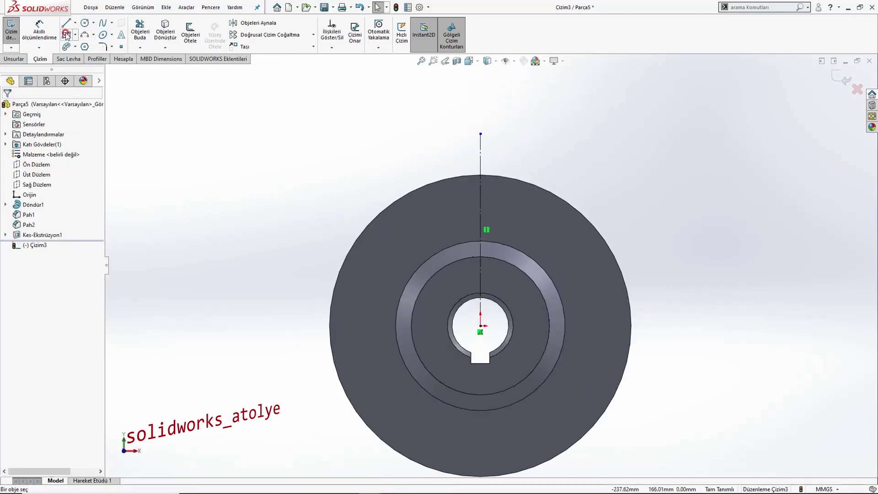
Step: Sketch two circles centred on the origin, one about 236 mm in diameter and one matching the disc's outer edge
click(84, 23)
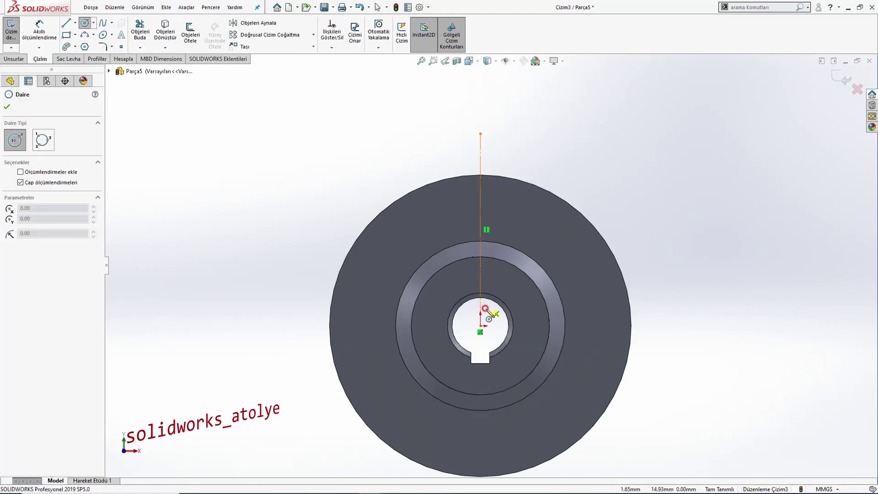
click(480, 325)
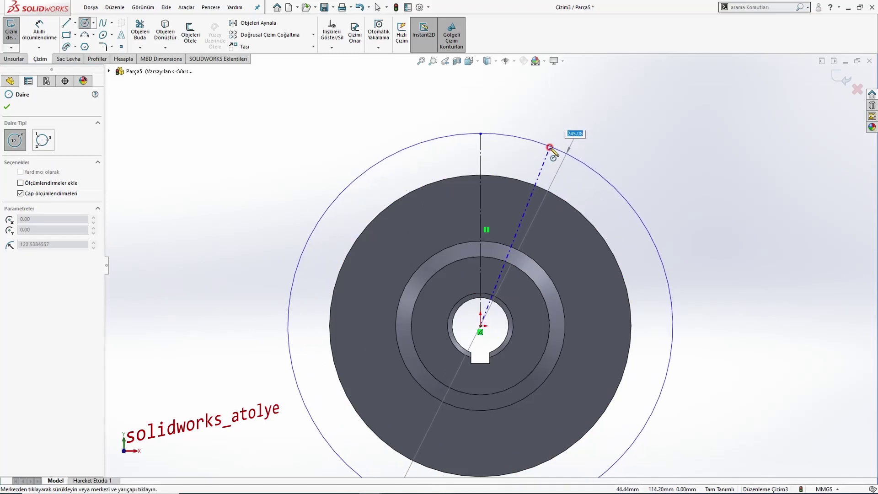
click(541, 167)
click(480, 326)
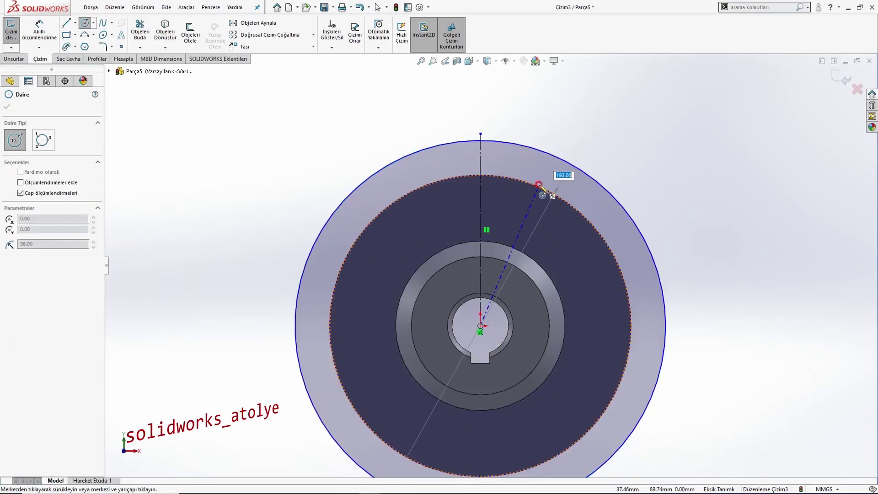
click(540, 185)
key(Escape)
scroll(509, 238, up, 2)
Step: Dimension the inner circle's diameter to 192 mm
click(39, 29)
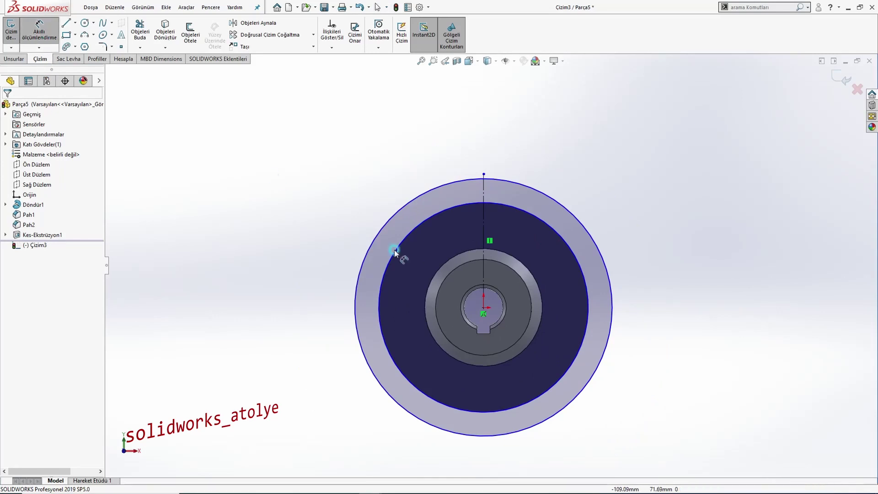
click(582, 312)
click(669, 319)
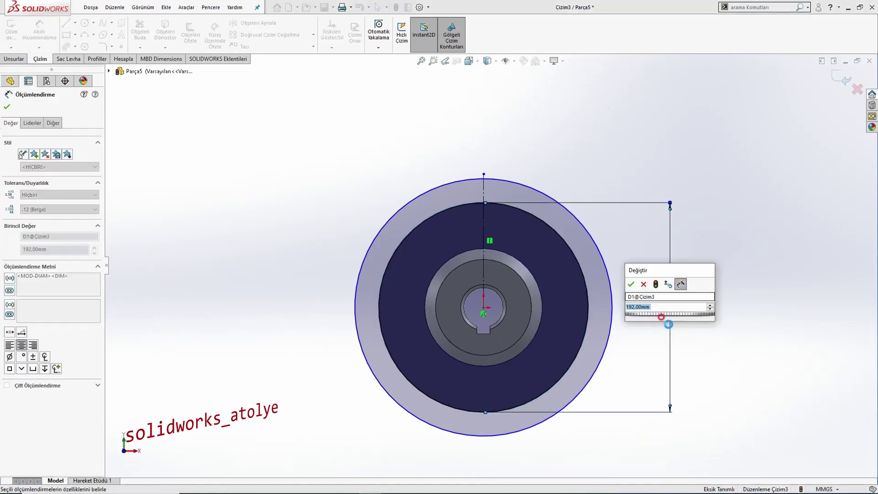
key(Return)
key(Escape)
Step: Check the tooth tip radius in the reference drawing and dimension the outer circle's diameter to 240 mm
key(alt+Tab)
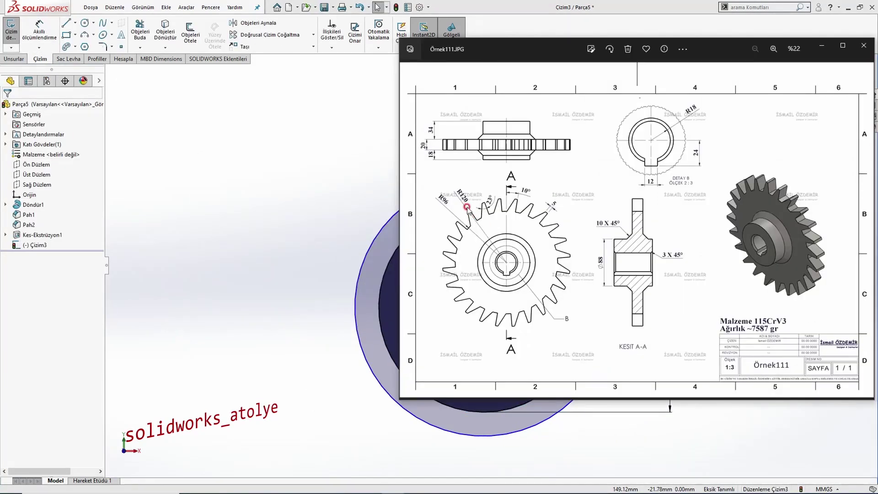
key(alt+Tab)
click(47, 41)
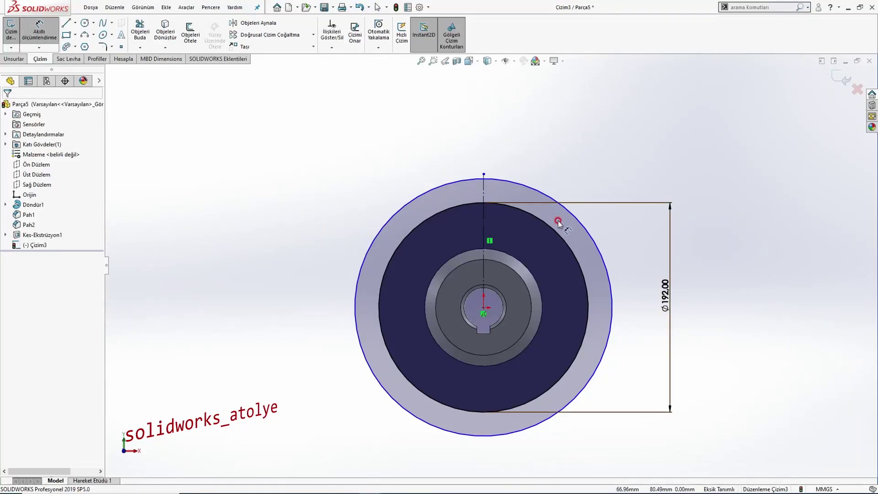
click(594, 241)
click(712, 289)
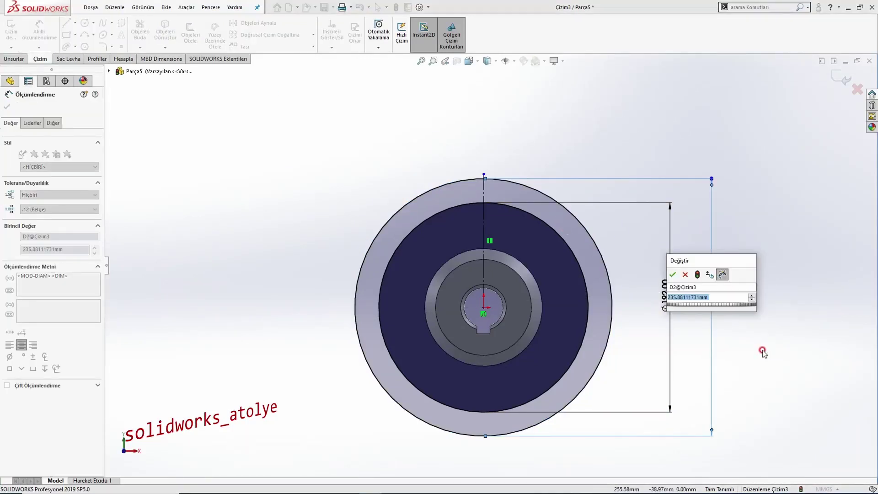
text(240)
key(Return)
key(Escape)
Step: Extend the vertical construction line's upper end well beyond the outer circle
scroll(485, 177, up, 2)
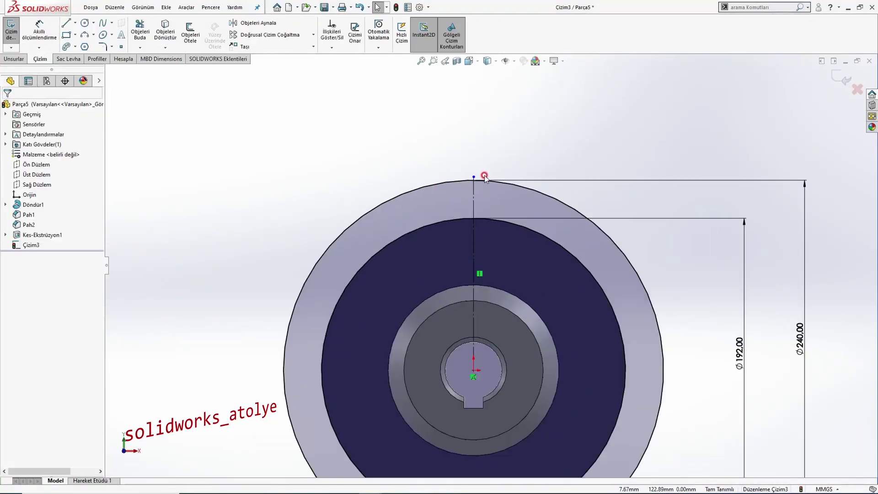
drag(473, 175, 473, 110)
key(Escape)
scroll(506, 192, down, 2)
Step: Check the tooth shape in the reference drawing and draw a slanted line from the outer circle to the origin, right of the centreline
key(alt+Tab)
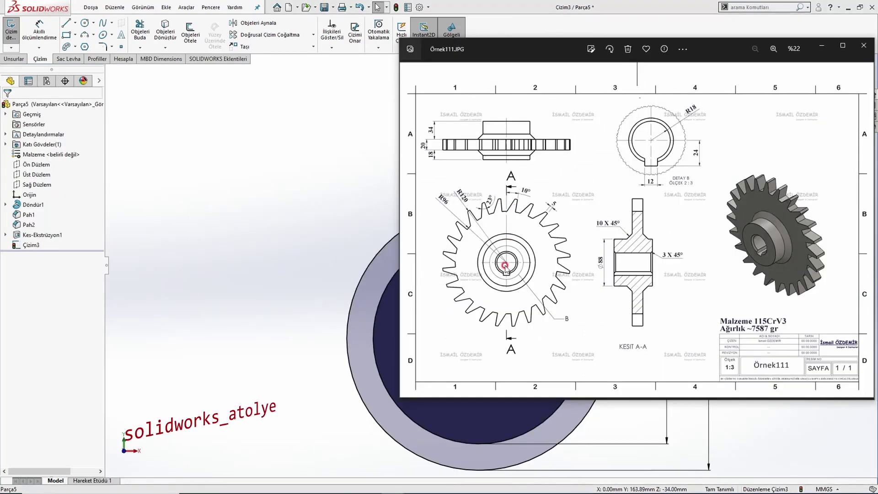
click(343, 210)
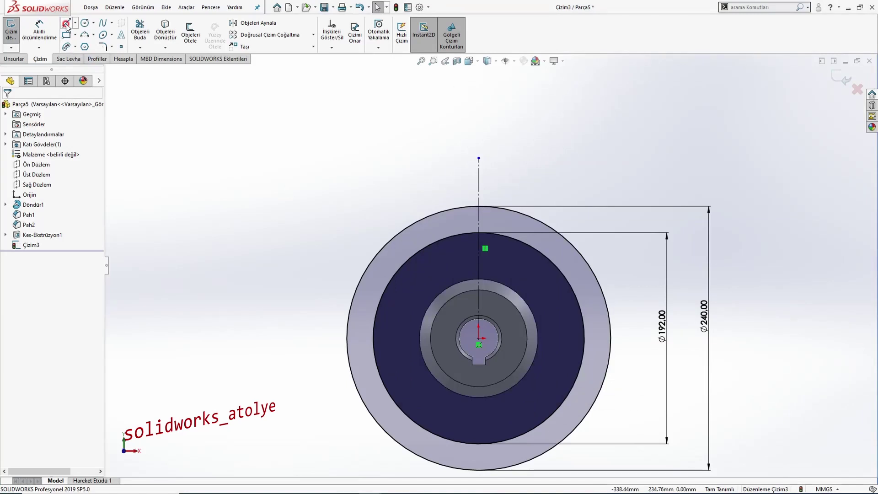
click(65, 23)
click(526, 216)
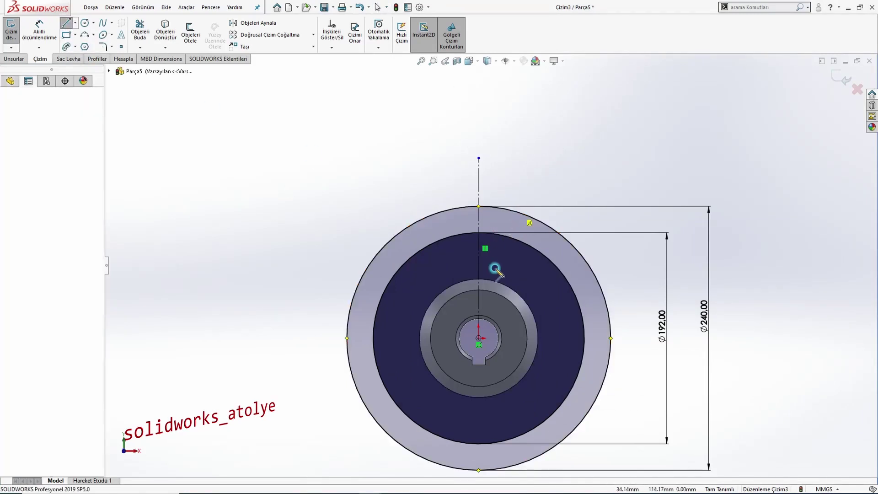
click(478, 338)
key(Escape)
scroll(512, 246, down, 1)
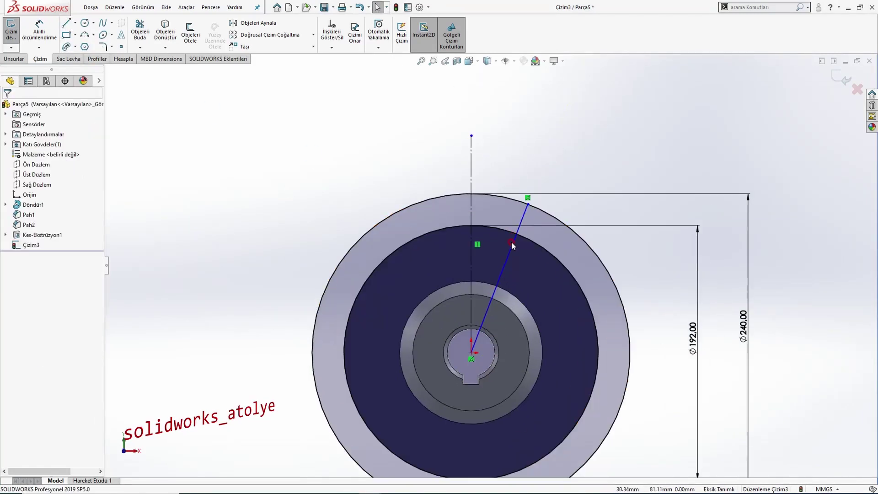
Step: Draw a short slanted line between the outer and inner circles, between the vertical centreline and the radial line
click(65, 24)
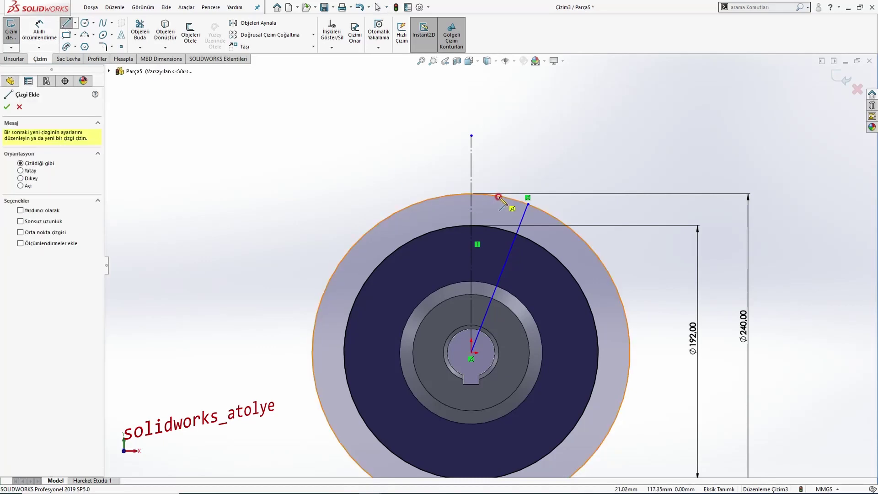
click(498, 197)
click(478, 225)
key(Escape)
scroll(493, 243, down, 1)
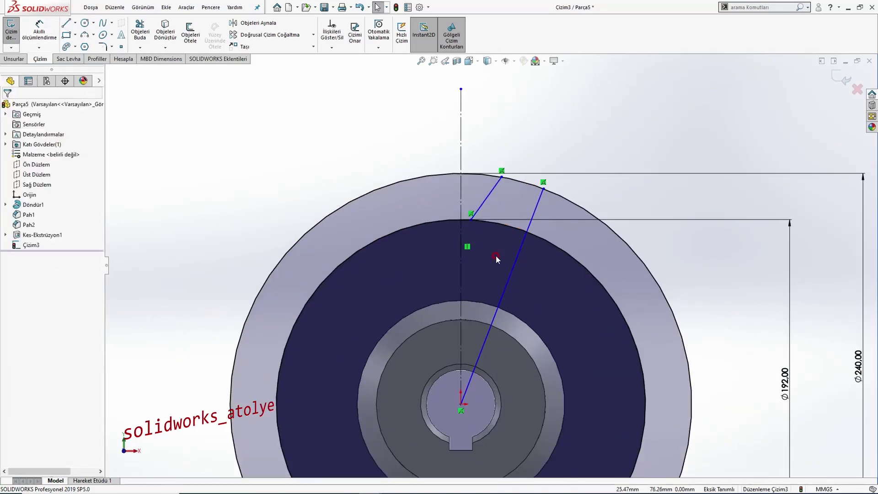
scroll(496, 258, up, 1)
Step: Trim both circles to the arcs between the centreline and radial line, keeping the radial line's part inside the inner circle as construction geometry
click(139, 32)
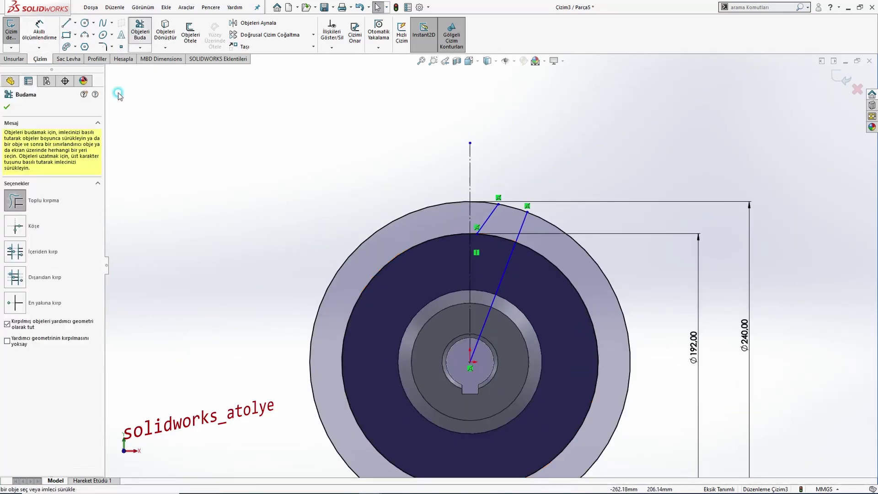
click(24, 319)
click(15, 326)
scroll(382, 313, up, 1)
scroll(441, 294, down, 1)
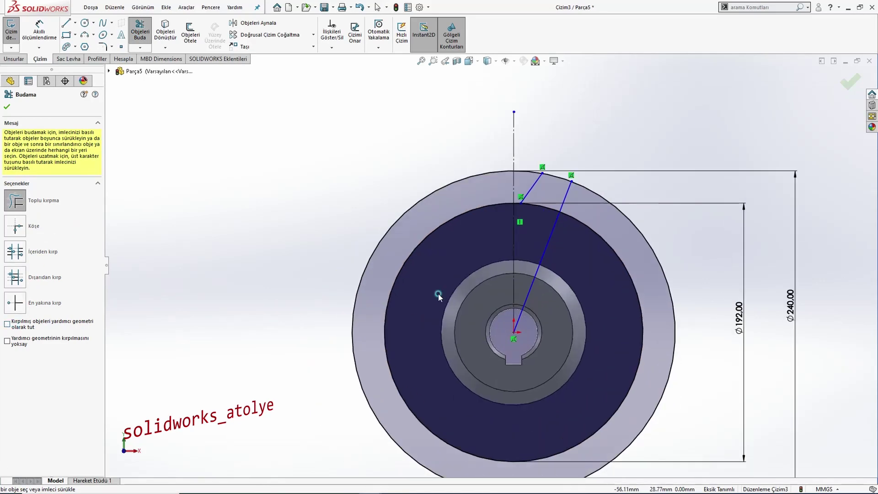
drag(441, 294, 362, 220)
scroll(477, 284, up, 2)
scroll(522, 238, down, 2)
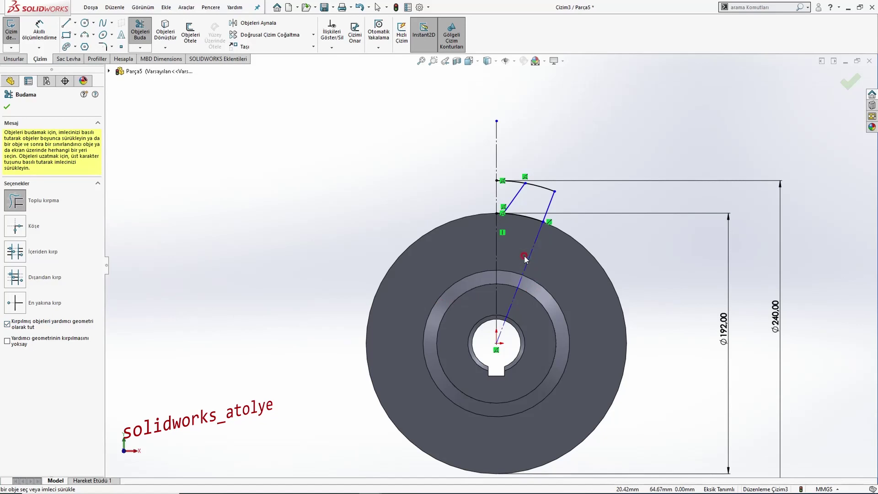
key(Escape)
scroll(521, 258, up, 2)
Step: Trim the arc pieces between the centreline and the short slanted line without keeping them as construction geometry, leaving a closed tooth profile
scroll(522, 257, down, 4)
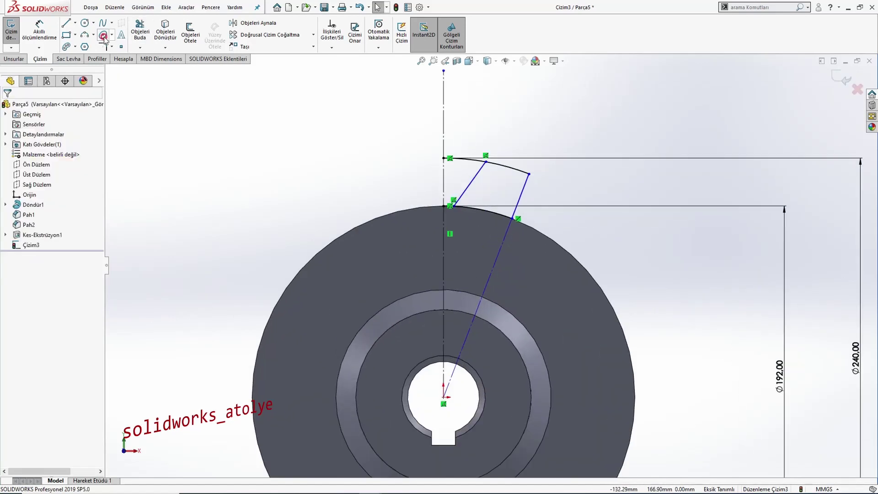
click(142, 30)
click(32, 322)
scroll(454, 247, down, 5)
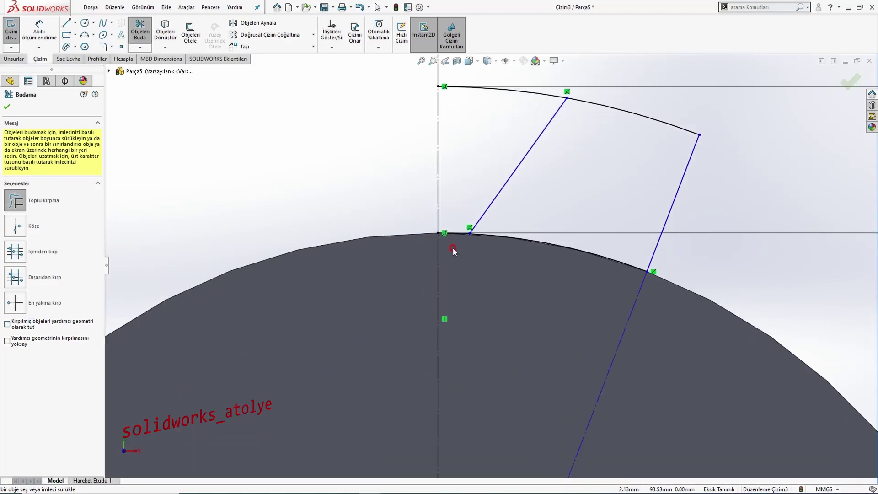
scroll(475, 182, up, 2)
drag(503, 172, 509, 133)
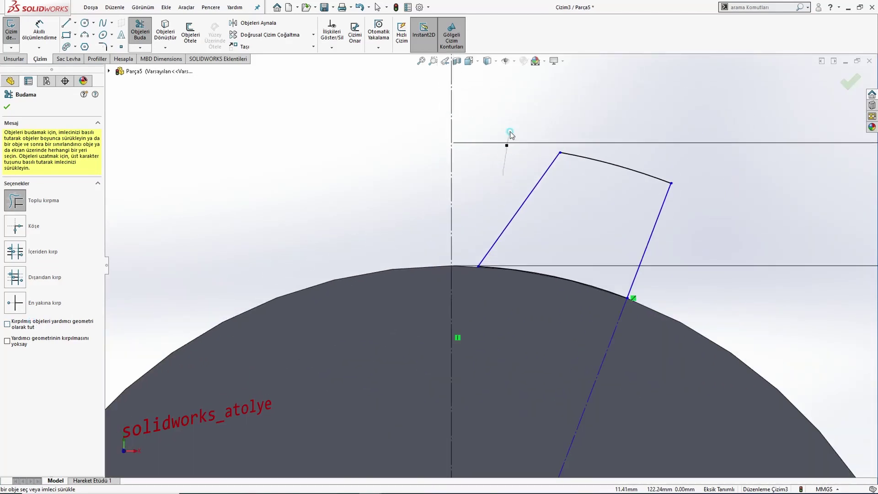
scroll(509, 133, up, 3)
scroll(503, 275, up, 3)
scroll(490, 307, down, 2)
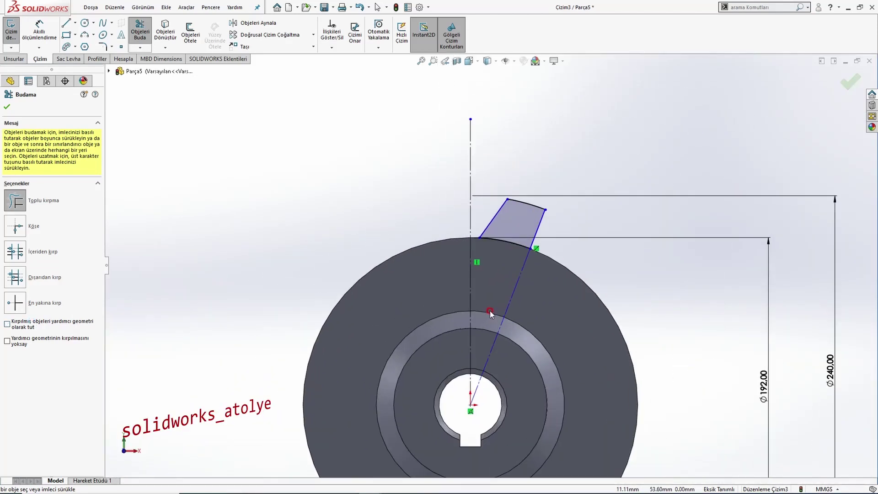
Step: Check the tooth angles in the reference drawing and dimension the angle between the vertical centreline and the radial line as 10°
key(alt+Tab)
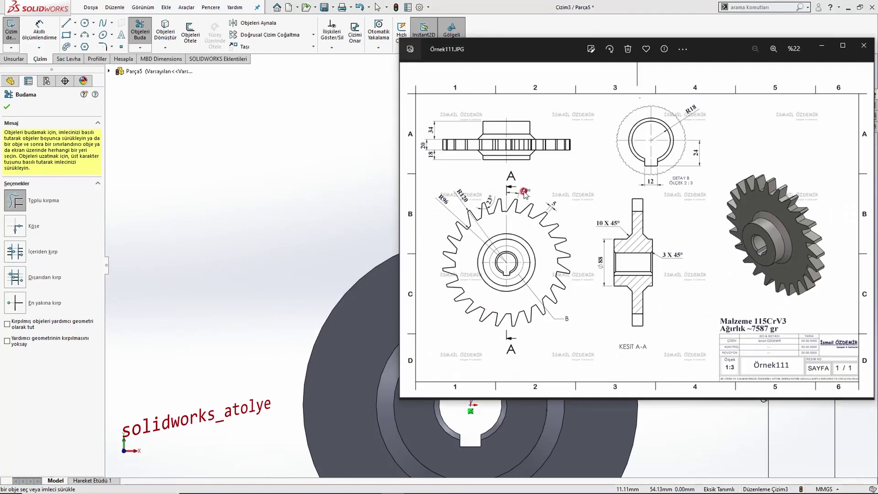
click(300, 227)
click(39, 29)
click(518, 271)
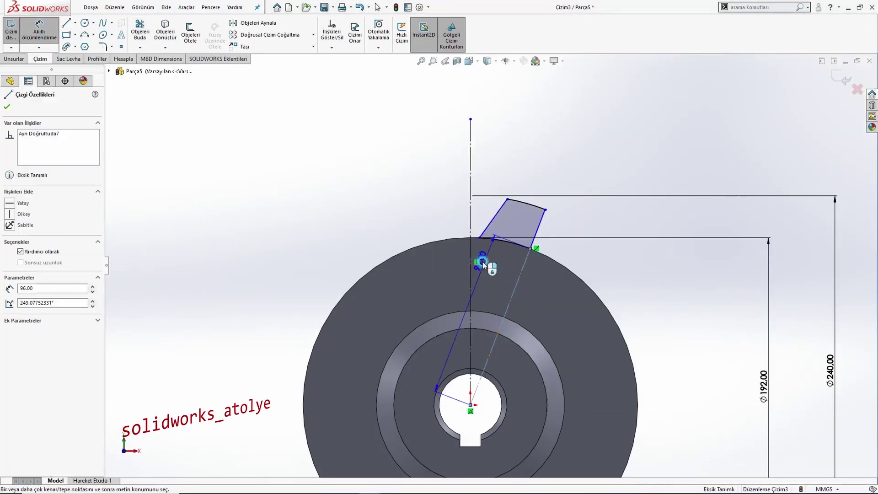
click(470, 256)
click(522, 152)
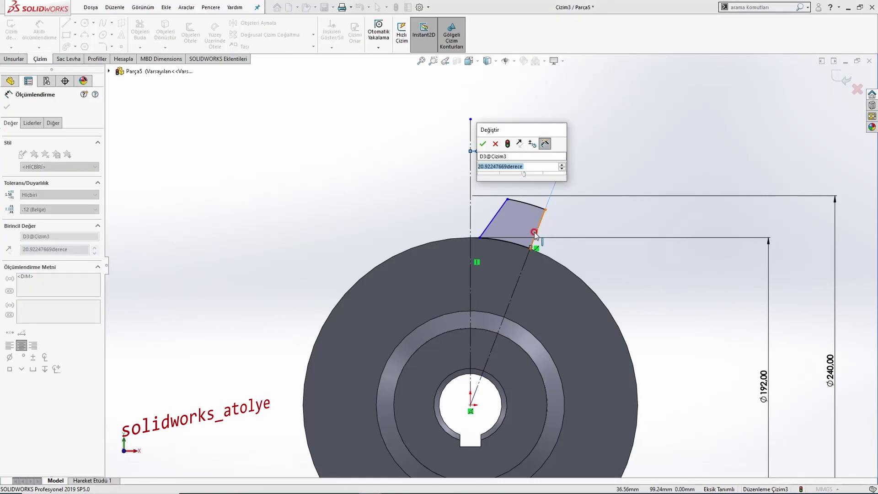
text(10)
key(Return)
key(Escape)
Step: Reposition the slanted flank's upper and lower endpoints along the arcs, giving the tooth a narrow tip and a wider base
scroll(510, 219, down, 2)
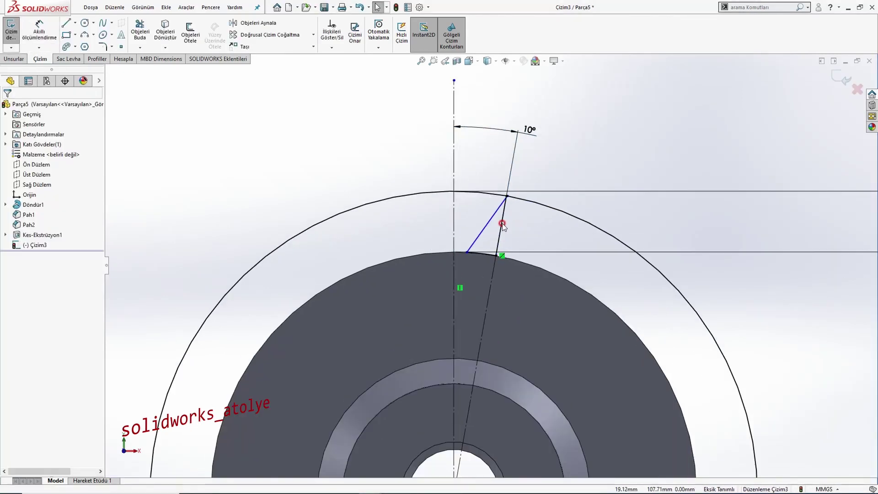
drag(506, 195, 491, 194)
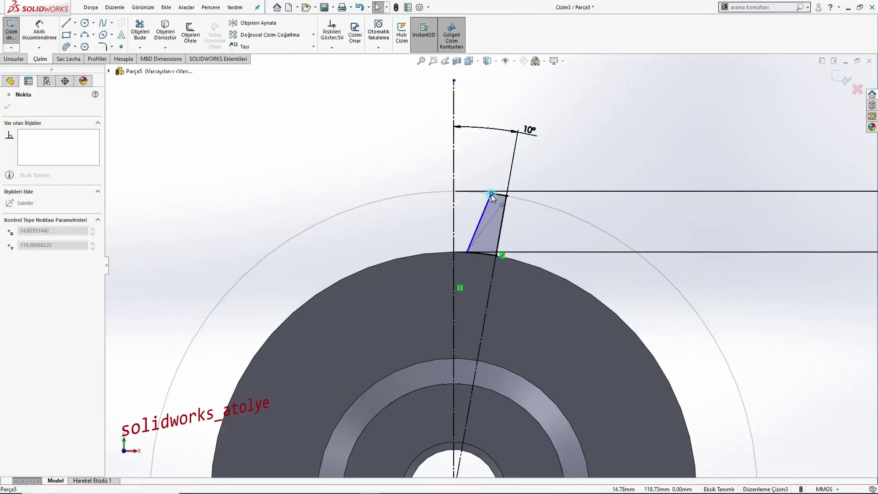
key(Escape)
scroll(465, 252, down, 1)
click(459, 253)
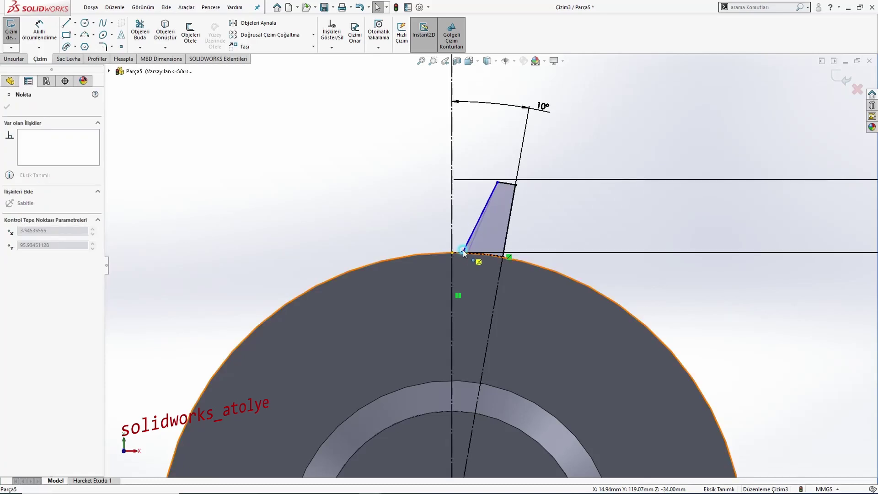
key(Escape)
key(f)
Step: Check the flank angle in the reference drawing and dimension the angle between the tooth's slanted flank and its radial side as 23°
key(alt+Tab)
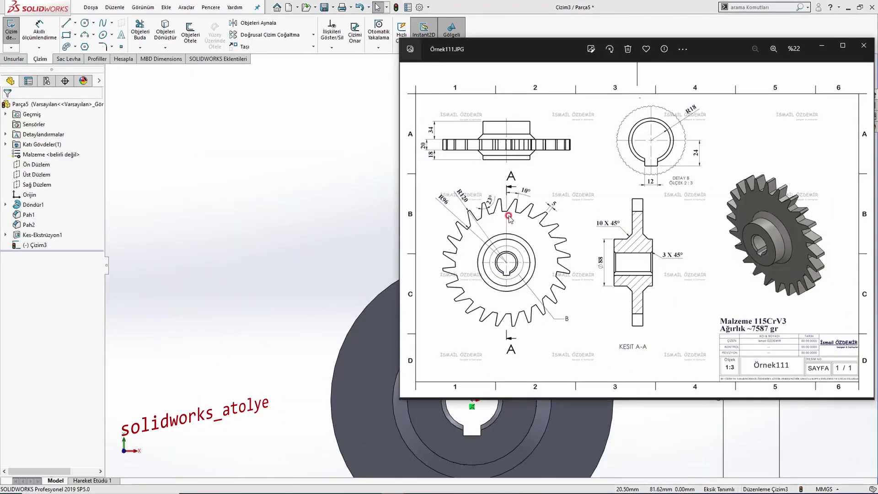
click(349, 212)
key(d)
scroll(491, 253, down, 3)
click(501, 244)
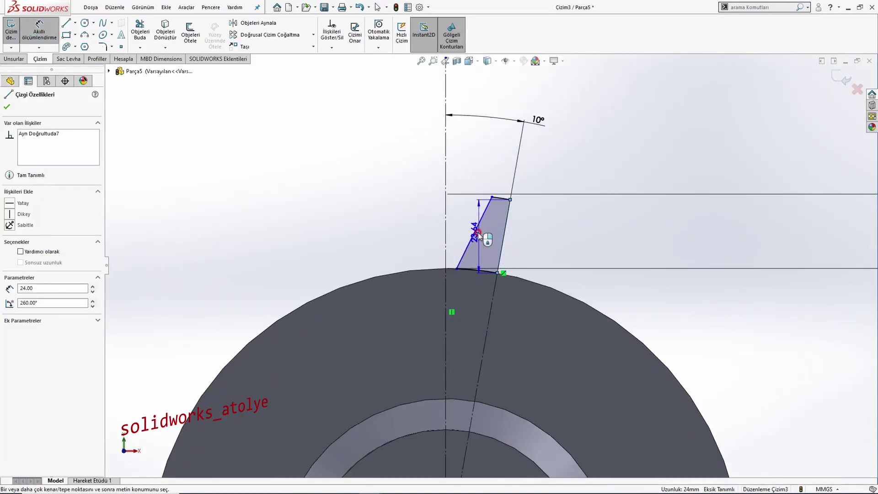
click(485, 242)
click(487, 252)
text(23)
key(Return)
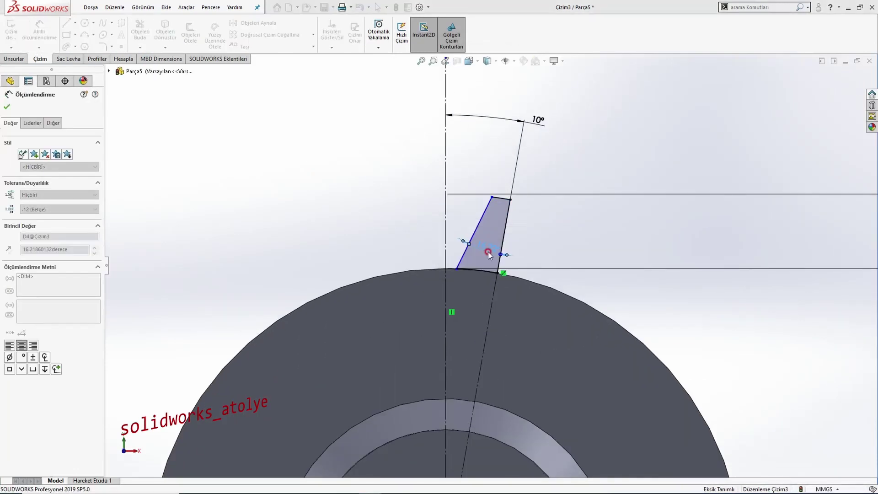
Step: Move the 23° dimension and pull the slanted flank's tip across the centreline side to widen the tooth profile
drag(487, 251, 472, 291)
scroll(475, 287, down, 1)
drag(506, 186, 455, 188)
click(459, 159)
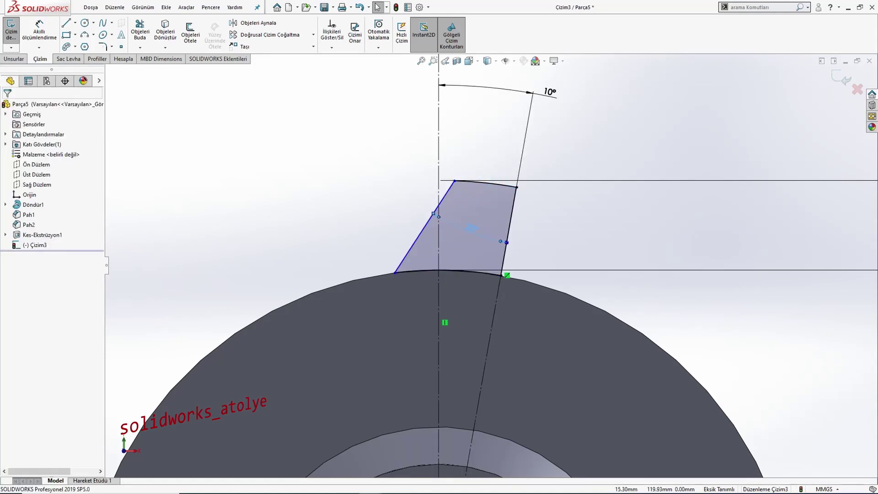
Step: Check the tip width in the reference drawing, dimension the distance between the tooth's two tip corners as 5 mm, and place the dimension above the tip
key(alt+Tab)
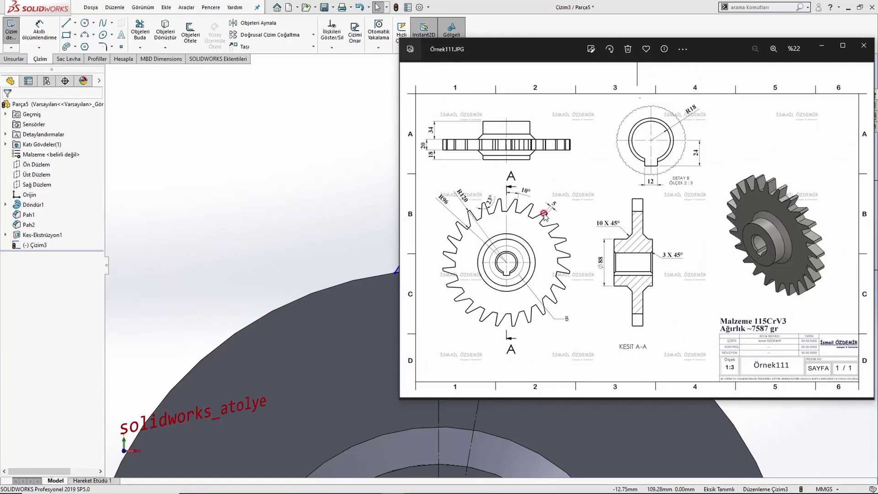
key(alt+Tab)
key(d)
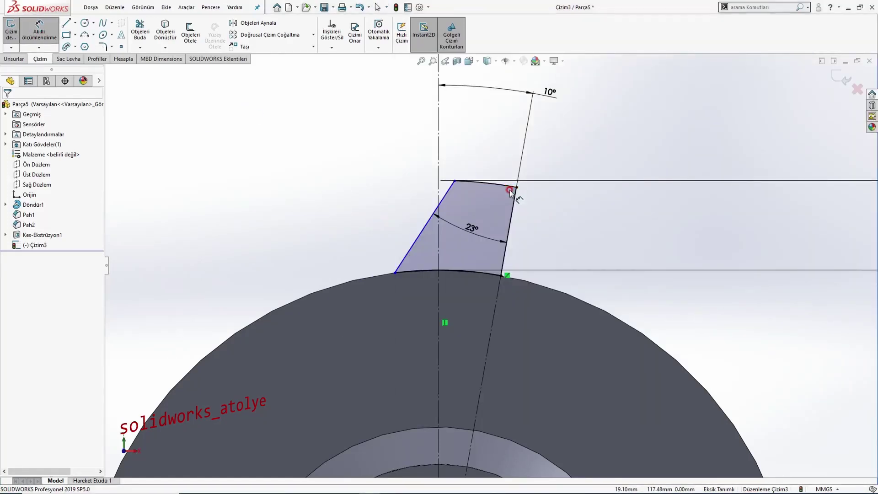
scroll(510, 190, down, 3)
click(432, 184)
click(518, 194)
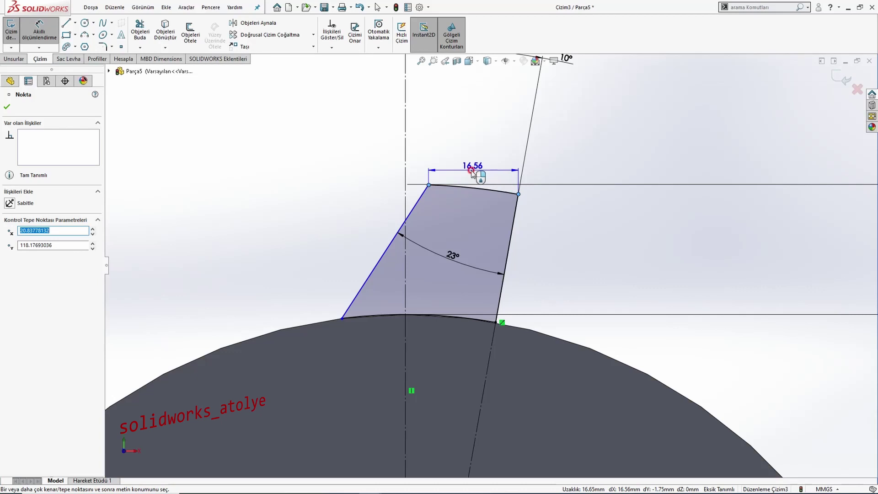
click(509, 184)
text(5177598mm)
key(Return)
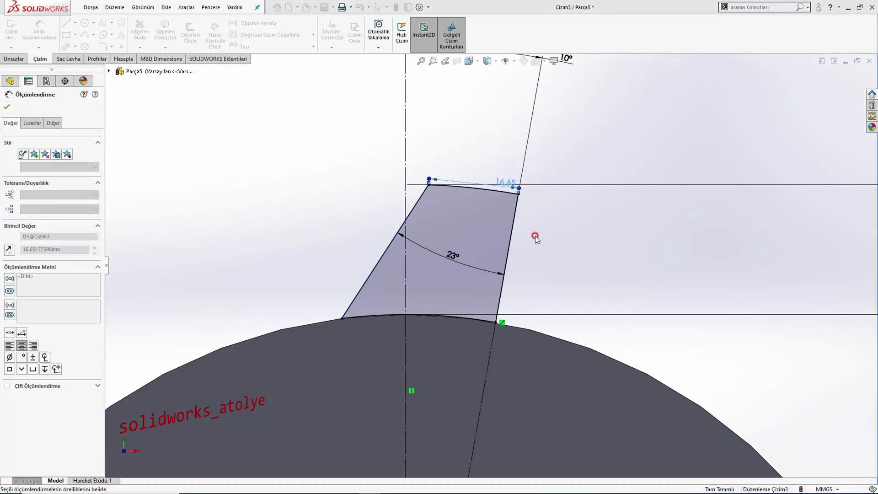
key(Escape)
mouse_move(514, 182)
mouse_down()
mouse_move(519, 160)
mouse_move(512, 158)
mouse_up()
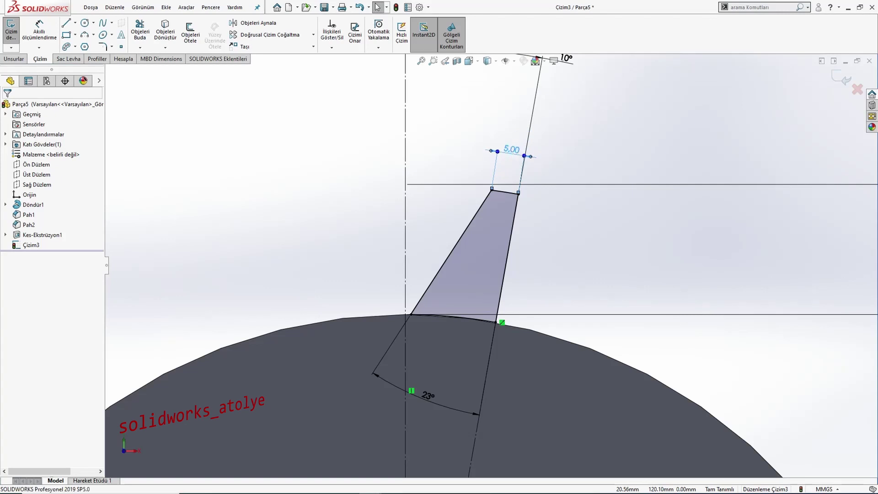
Step: Extrude the tooth profile 20 mm in the reversed direction, across the rim's thickness and merged with the wheel body
scroll(455, 287, up, 5)
scroll(454, 287, down, 2)
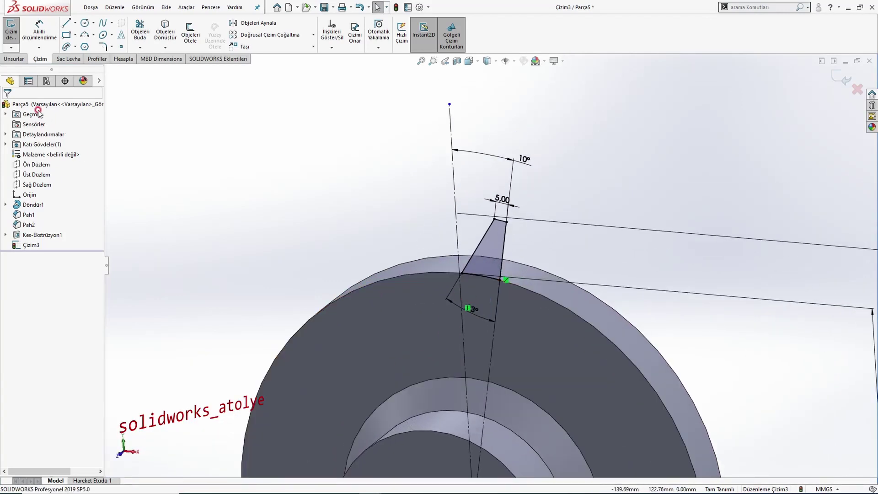
click(14, 58)
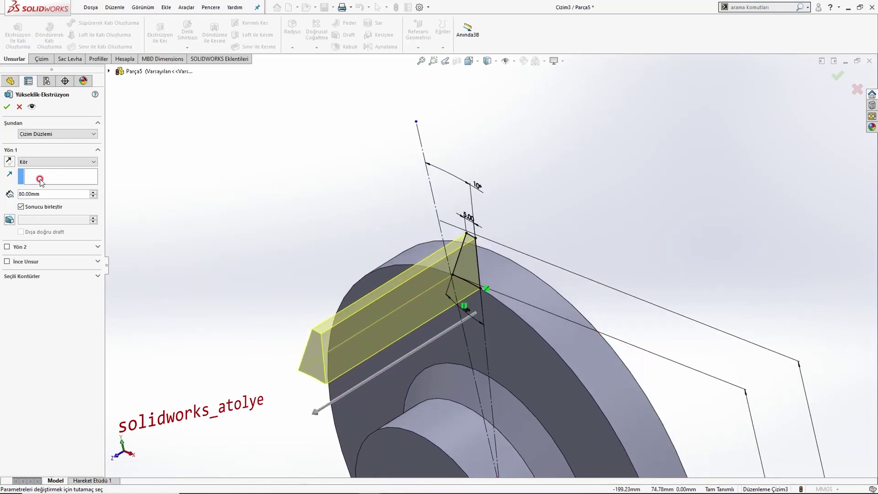
click(92, 197)
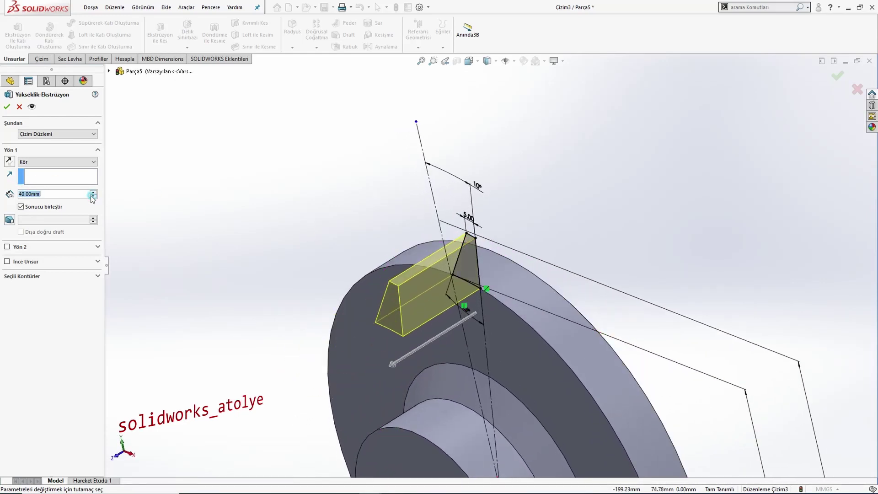
click(9, 163)
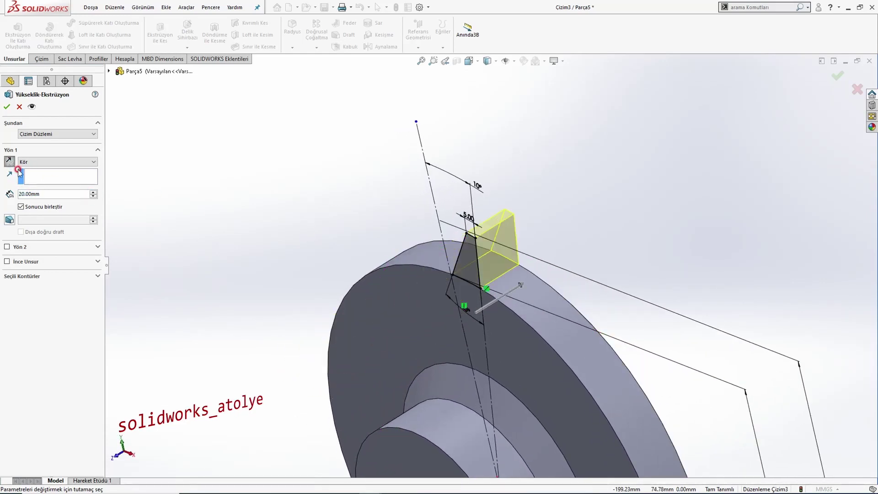
click(6, 108)
Step: Check the tooth layout in the reference drawing and set up a circular pattern of the tooth extrusion around the hub's circular edge
key(ctrl+1)
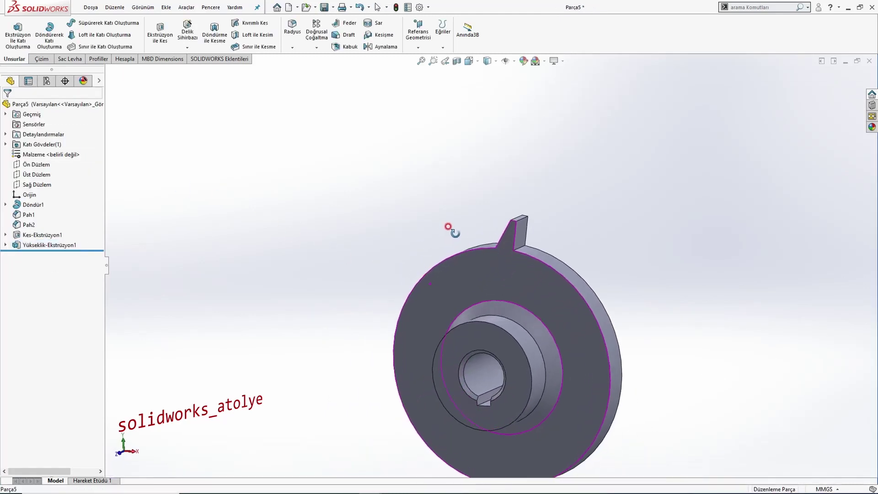
key(f)
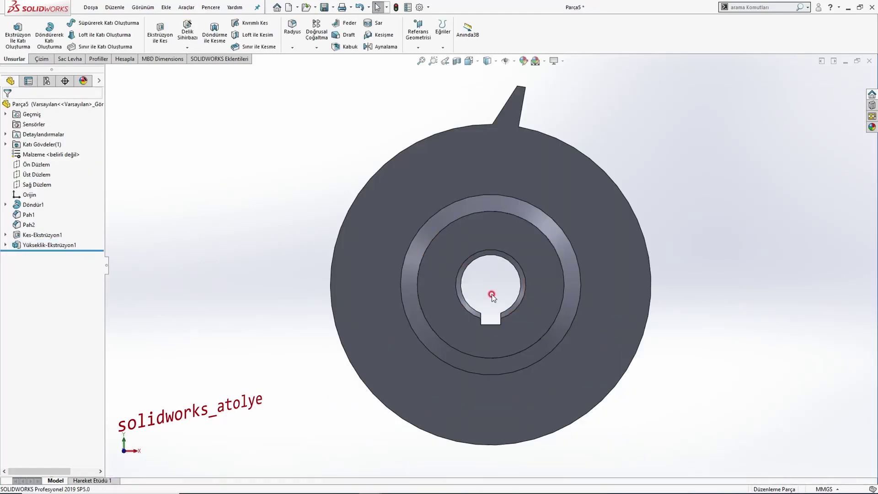
key(ctrl+7)
key(alt+Tab)
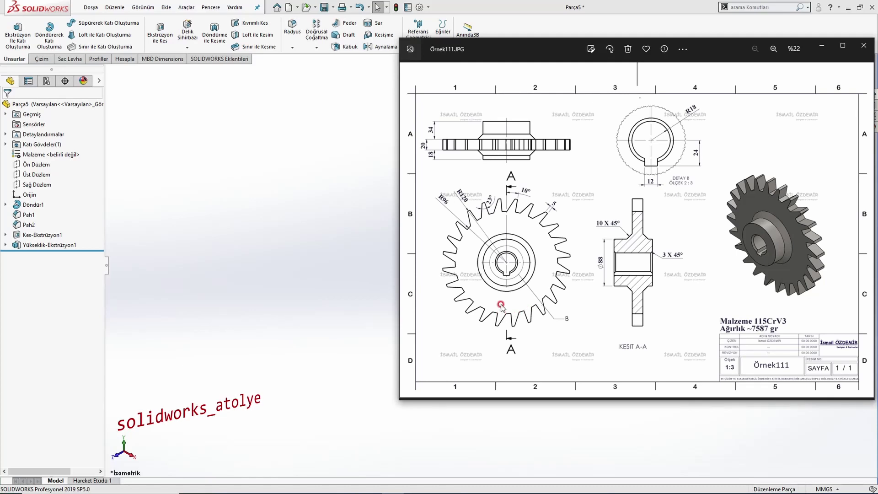
click(337, 225)
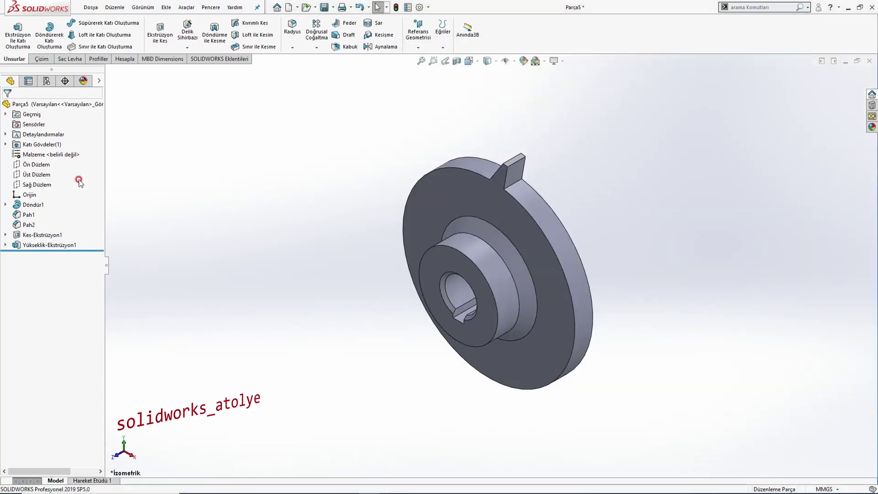
click(317, 47)
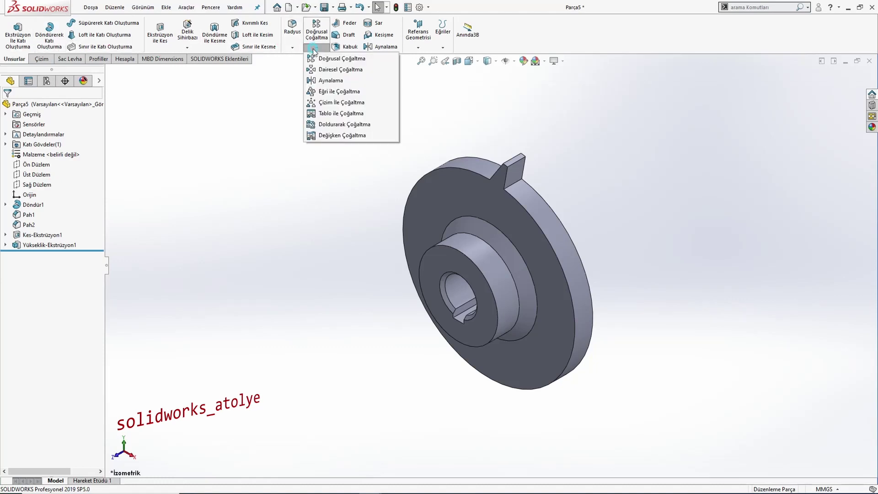
click(331, 70)
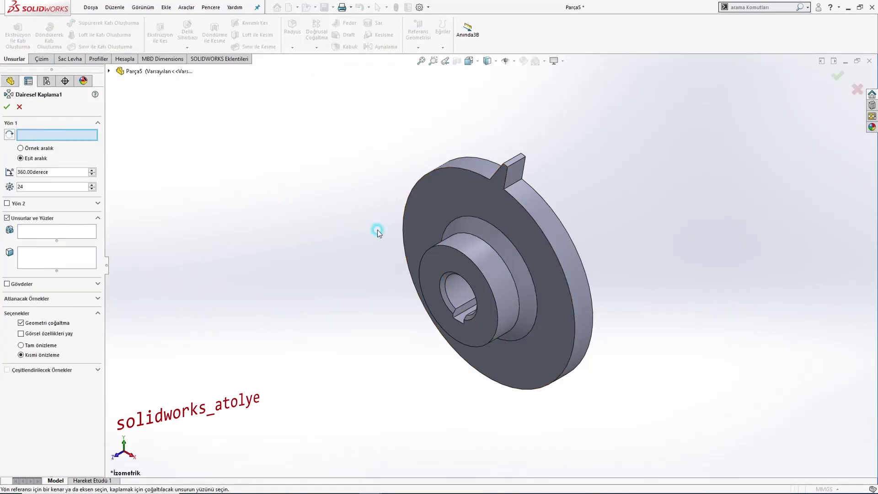
click(463, 258)
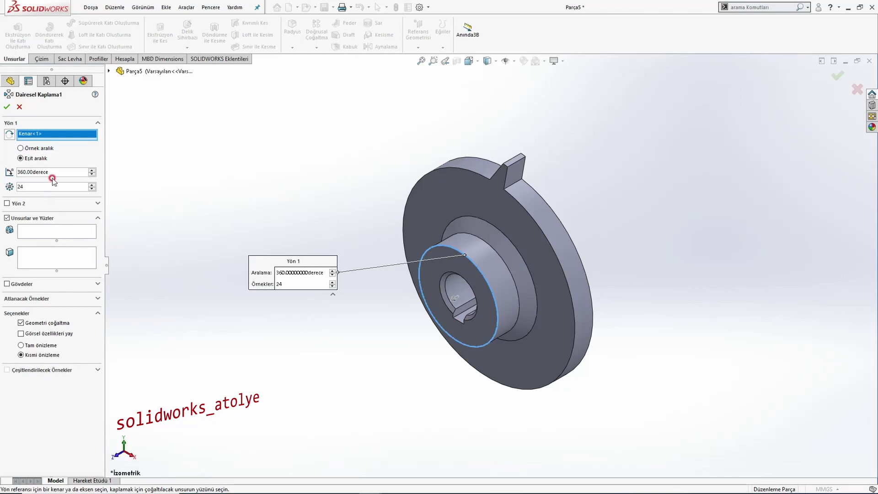
click(109, 71)
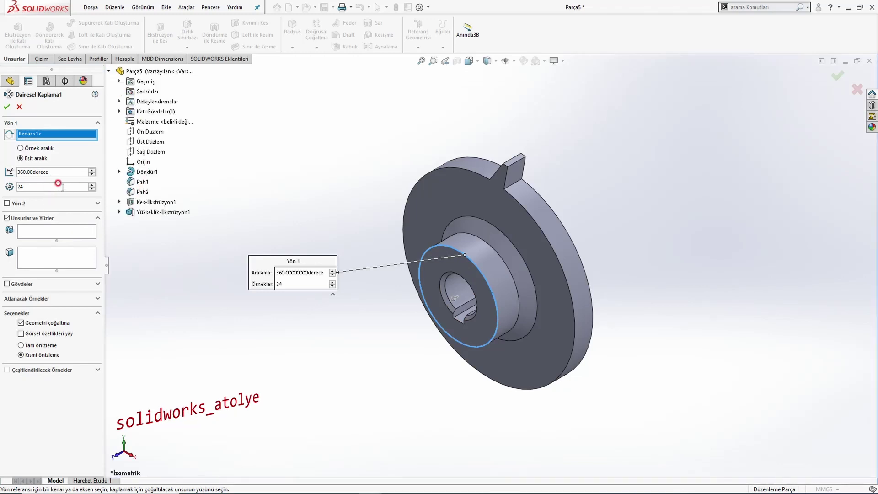
click(147, 215)
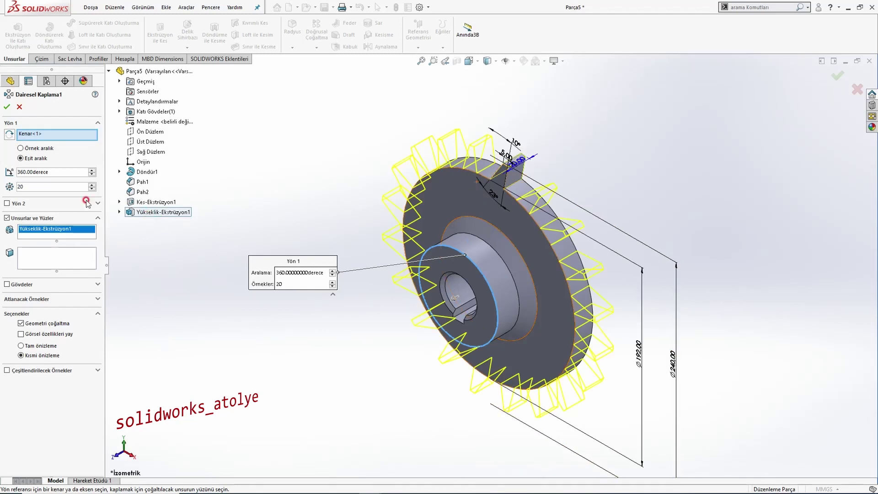
Step: Set the circular pattern to 24 equally spaced instances over 360° and create it
click(94, 184)
click(93, 184)
click(93, 184)
click(94, 185)
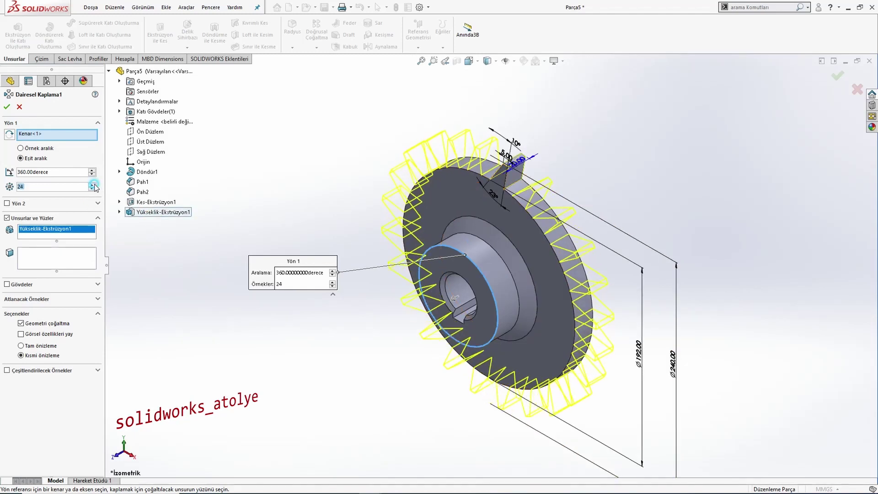
click(7, 108)
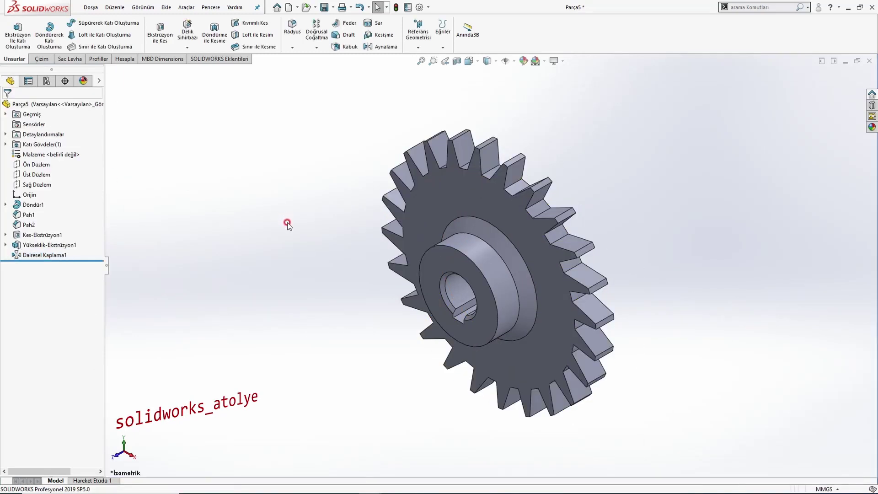
Step: Check the material in the Örnek111 reference drawing and assign 1.2210 (115CrV3) from the DIN Çelik (Takım) category to the part
middle_drag(286, 221, 301, 187)
key(ctrl+1)
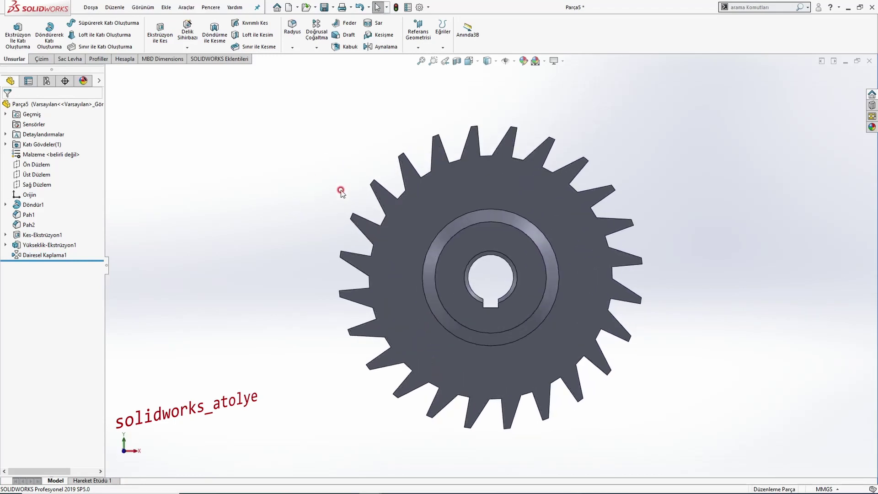
key(ctrl+7)
key(alt+Tab)
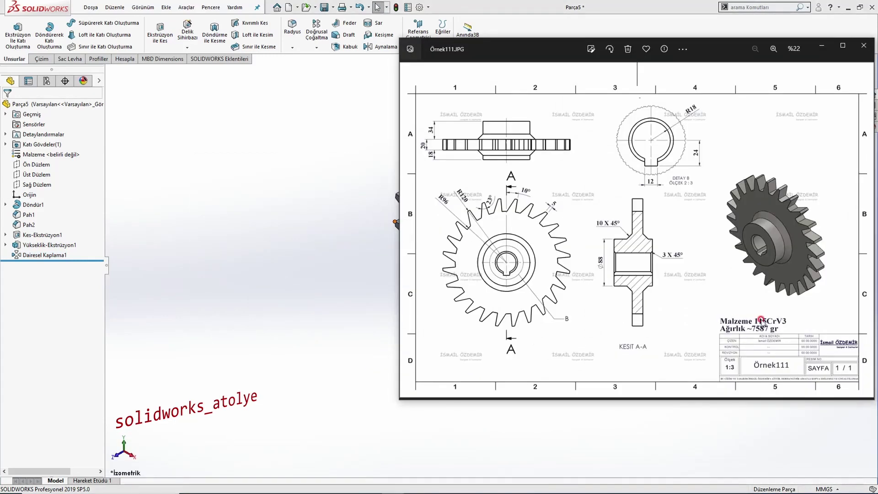
click(311, 269)
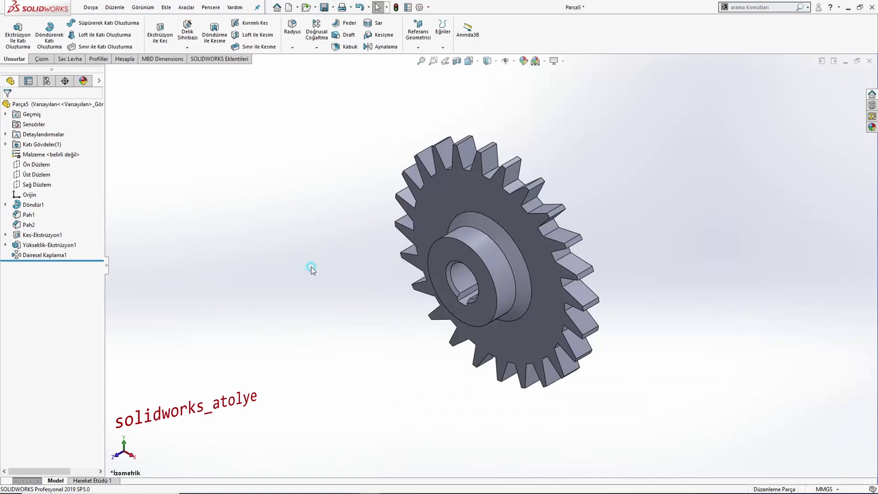
right_click(55, 155)
click(62, 158)
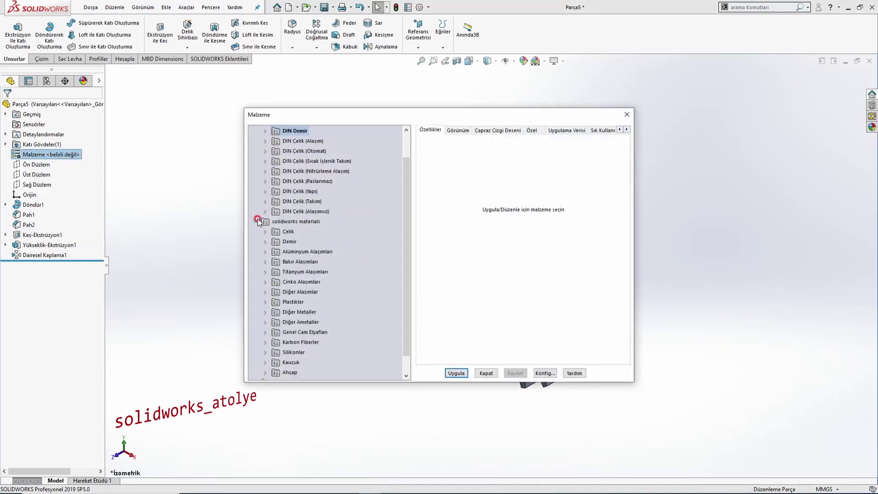
click(269, 201)
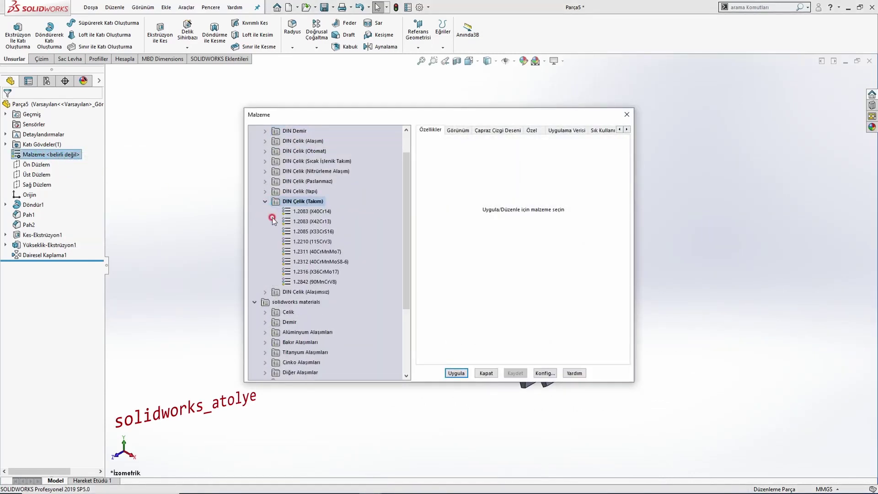
click(315, 241)
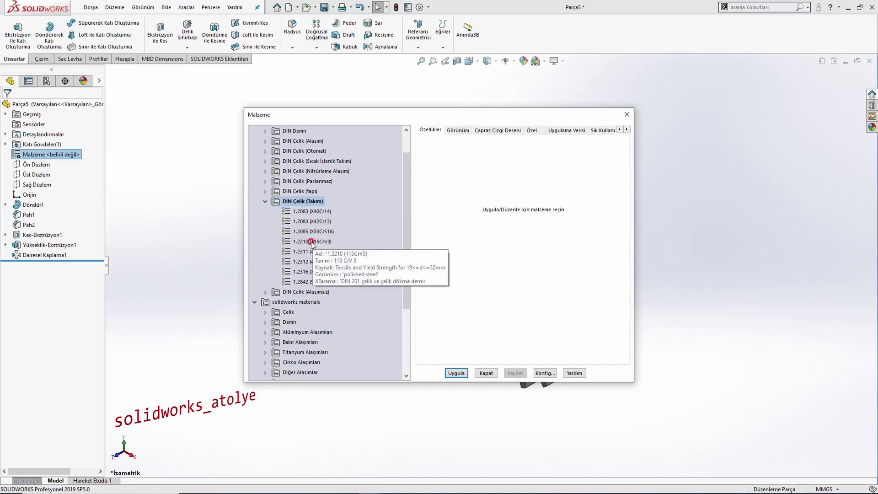
click(458, 373)
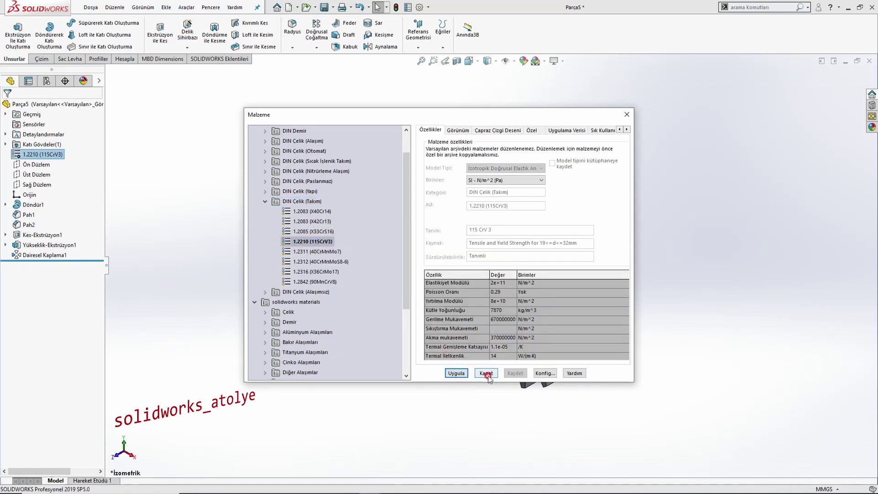
click(486, 372)
click(352, 289)
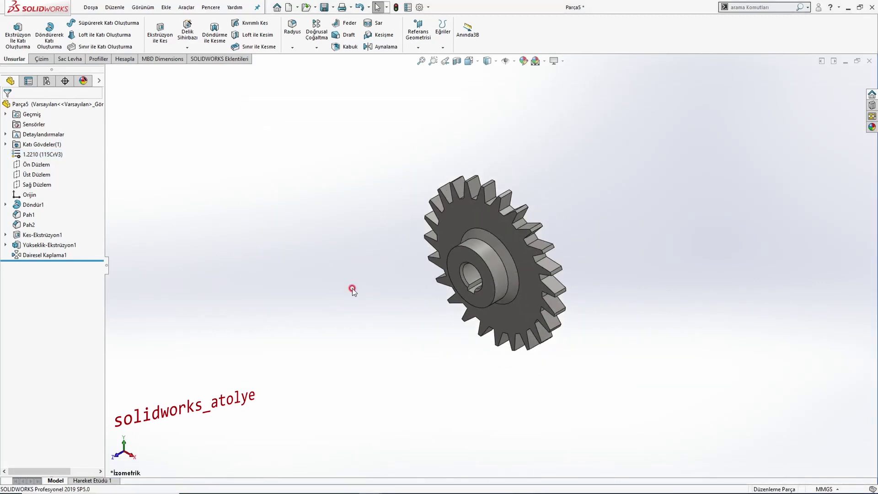
Step: Evaluate the part's mass properties and compare its mass with the weight given in the Örnek111 reference drawing
click(124, 58)
click(119, 46)
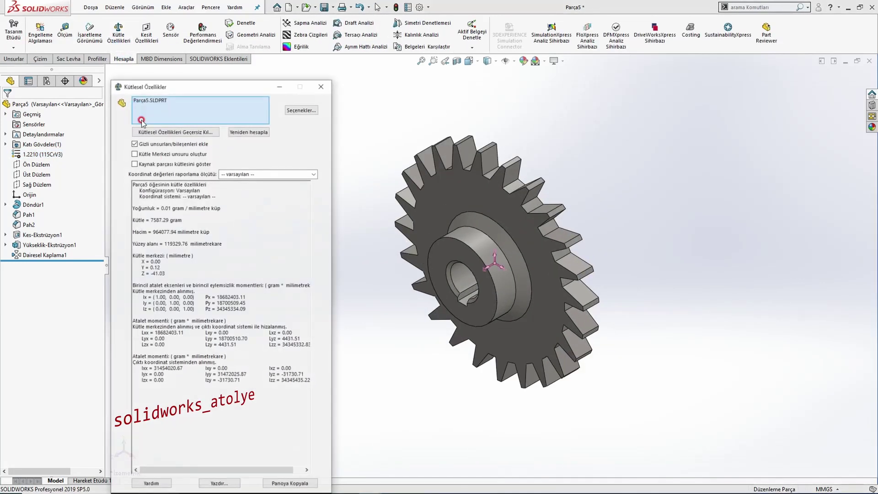
click(160, 185)
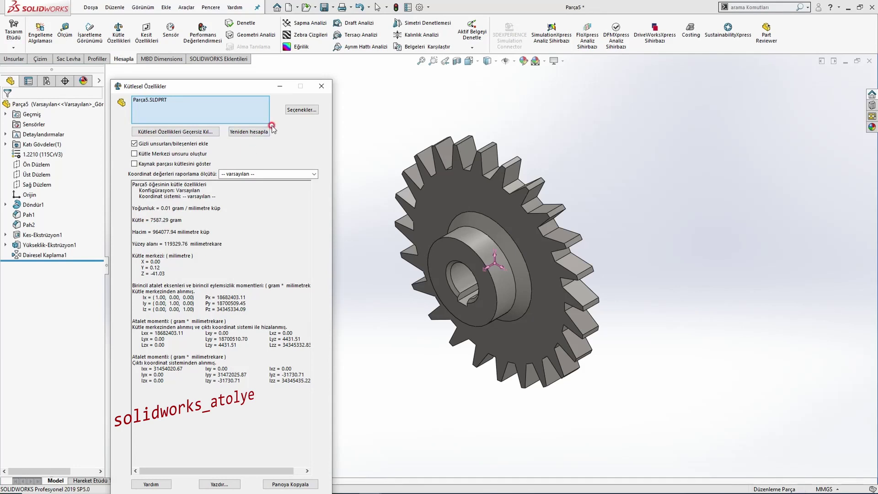
click(321, 86)
click(14, 58)
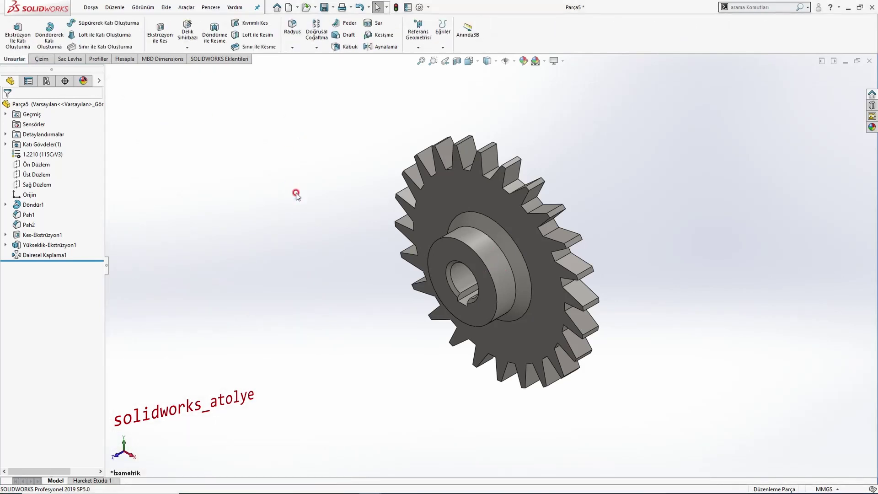
key(alt+Tab)
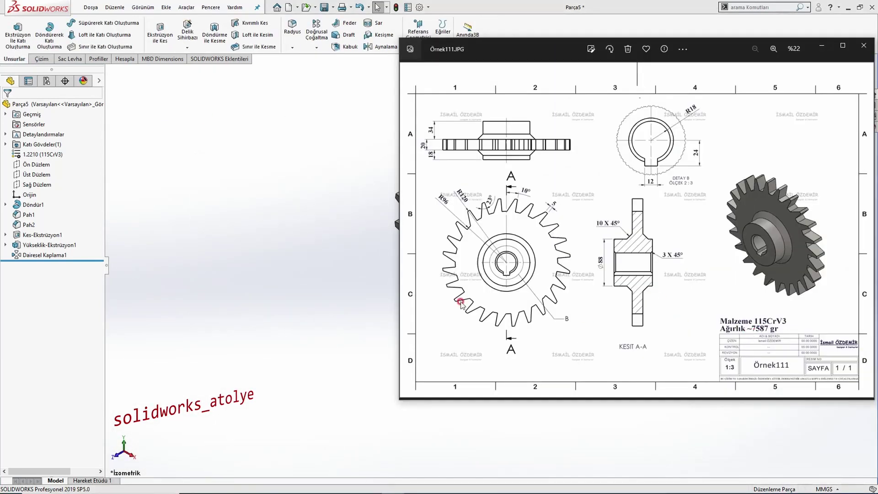
click(357, 270)
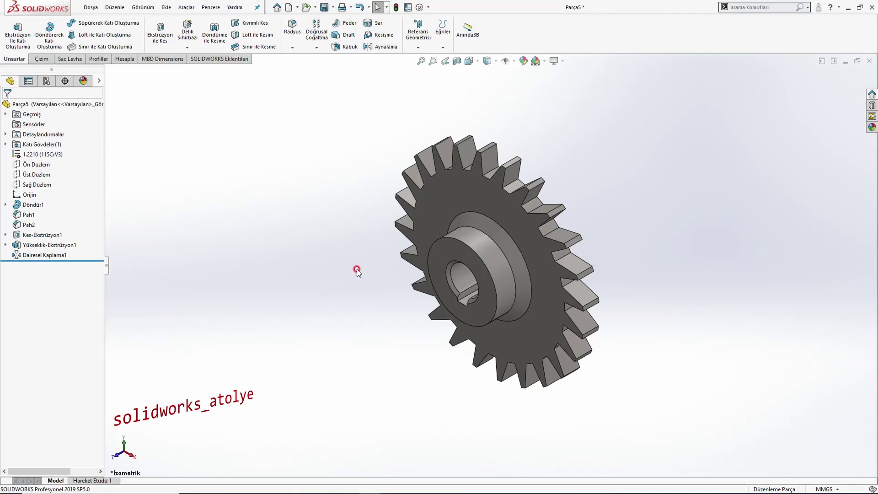